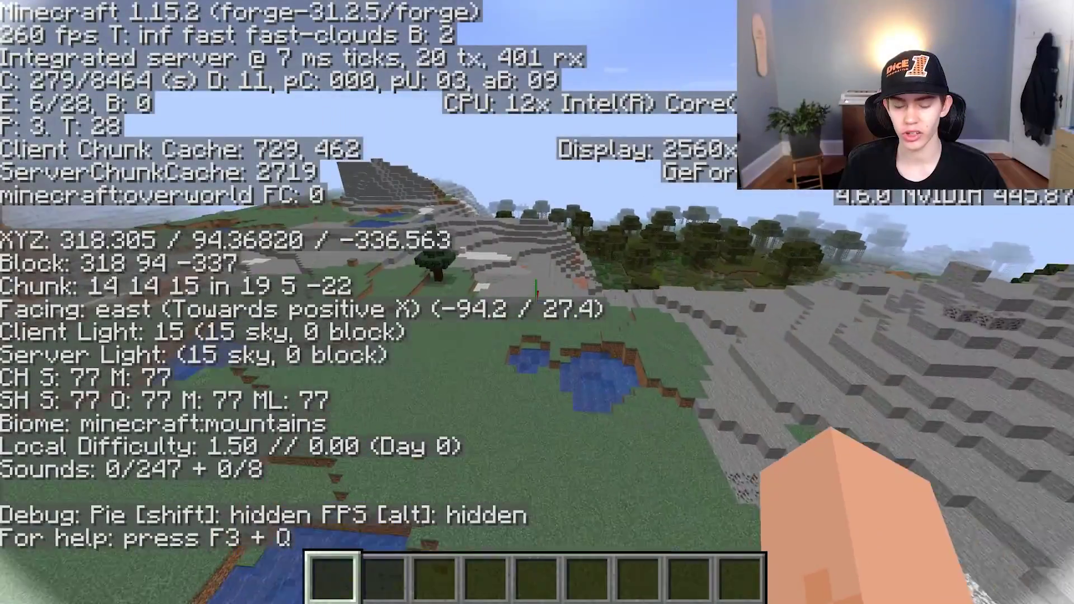
key(w)
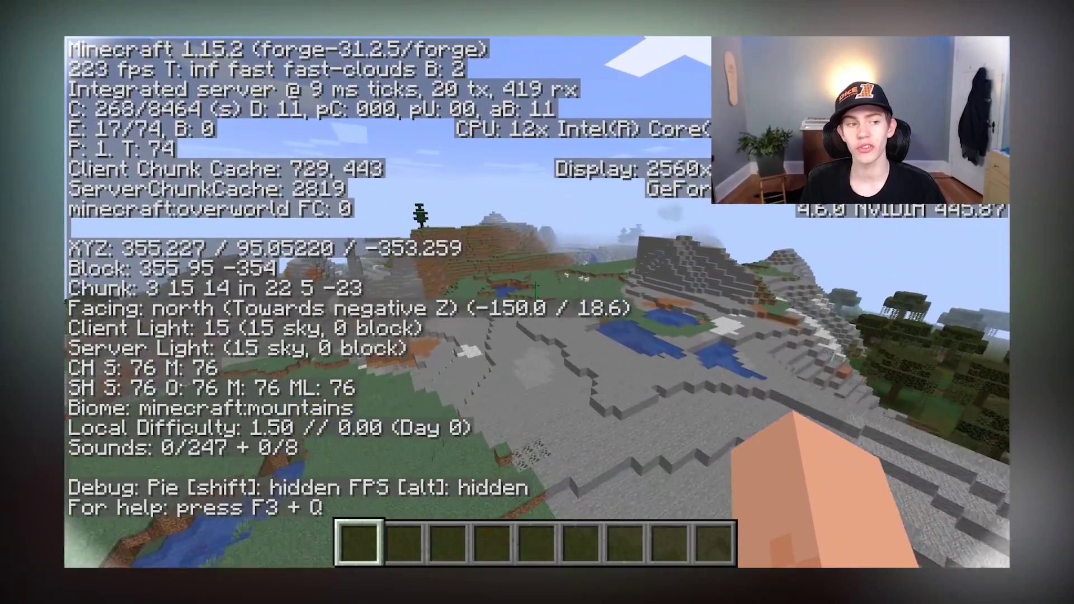
key(w)
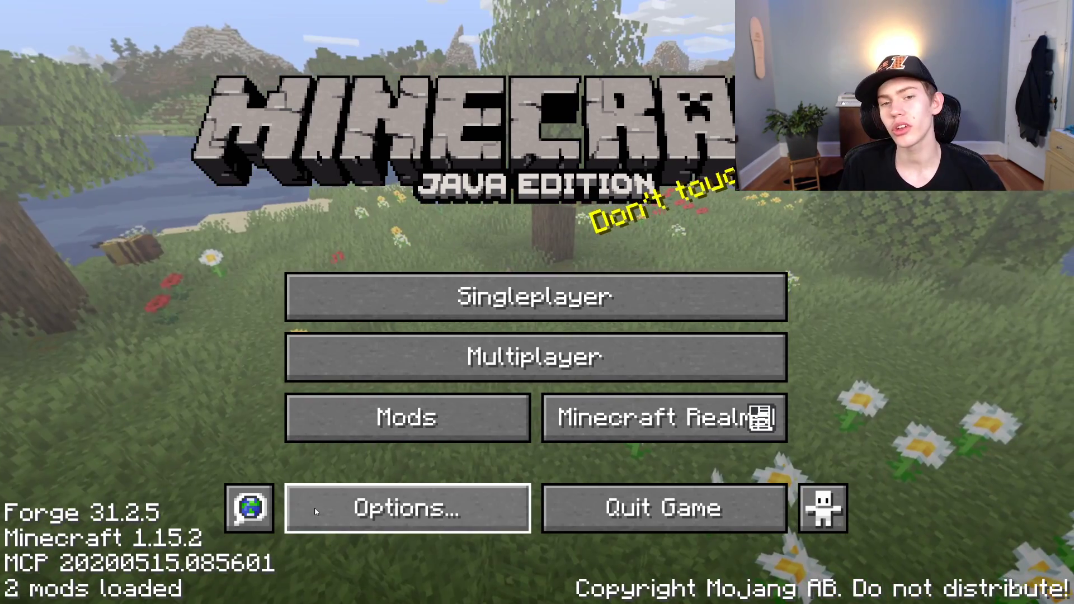
Step: Open the video settings from the game options and set Graphics to Fast
click(364, 520)
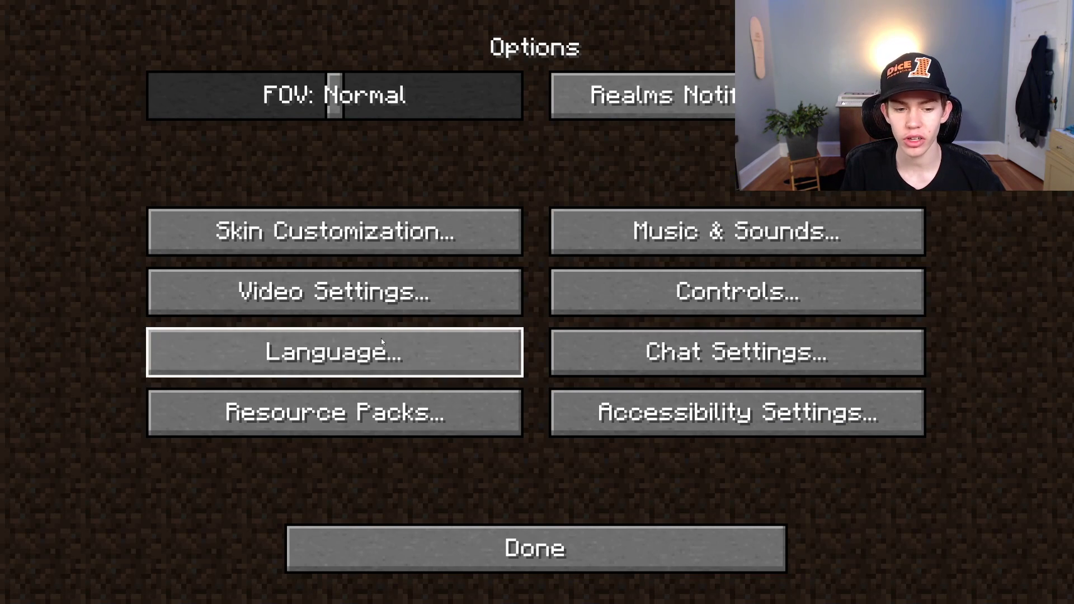
click(320, 273)
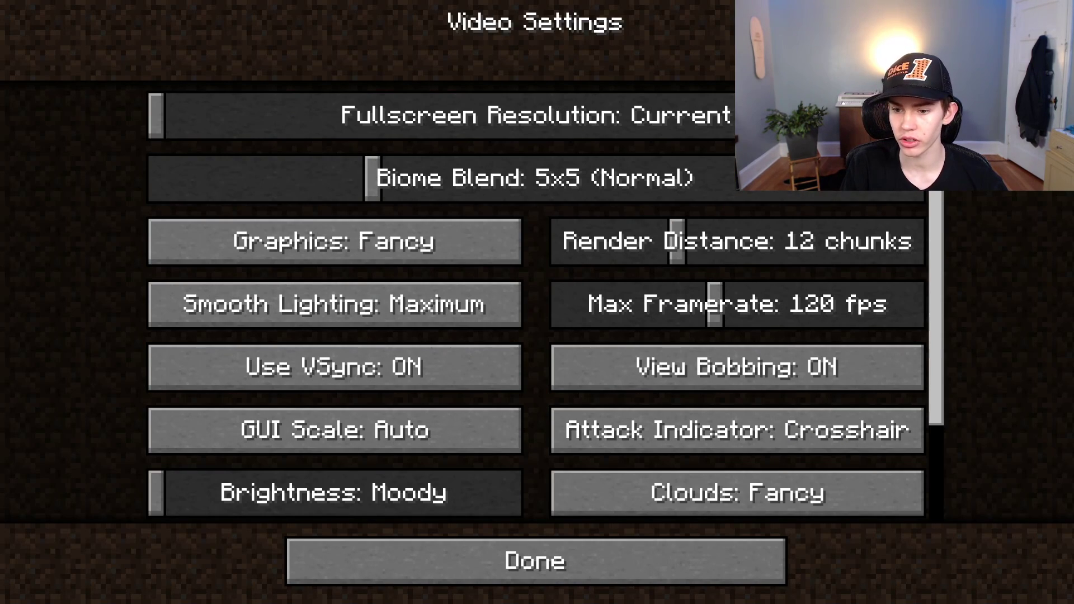
scroll(323, 374, down, 3)
scroll(323, 373, up, 3)
key(Escape)
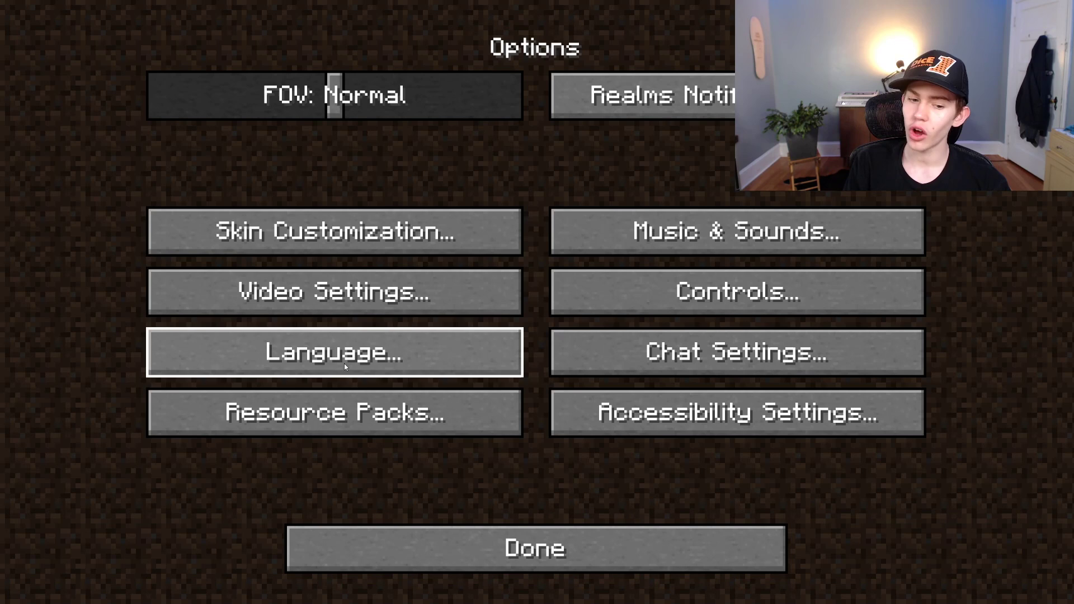
click(320, 291)
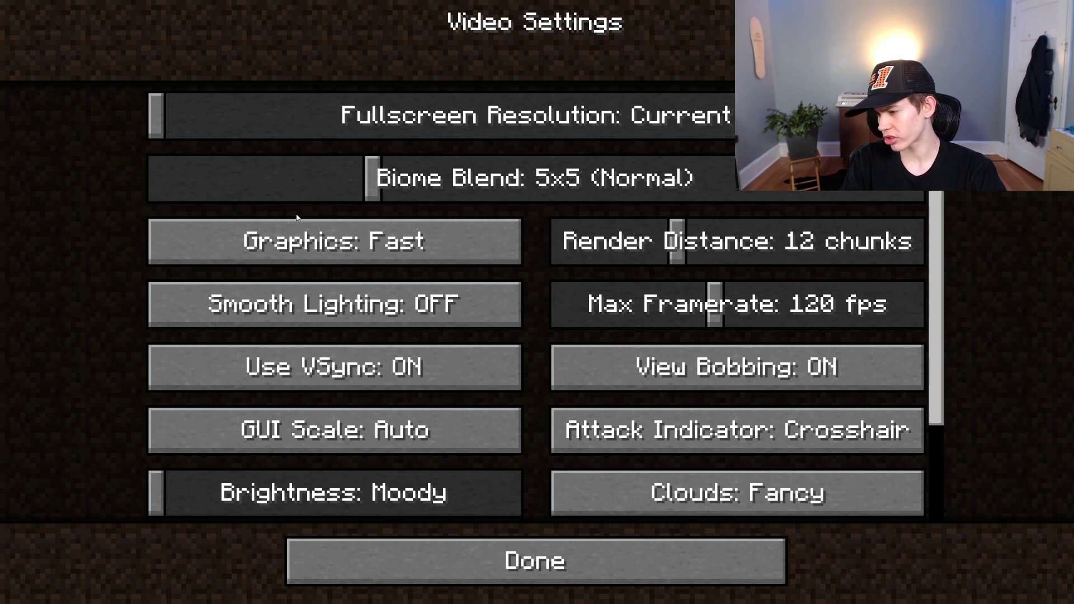
click(401, 250)
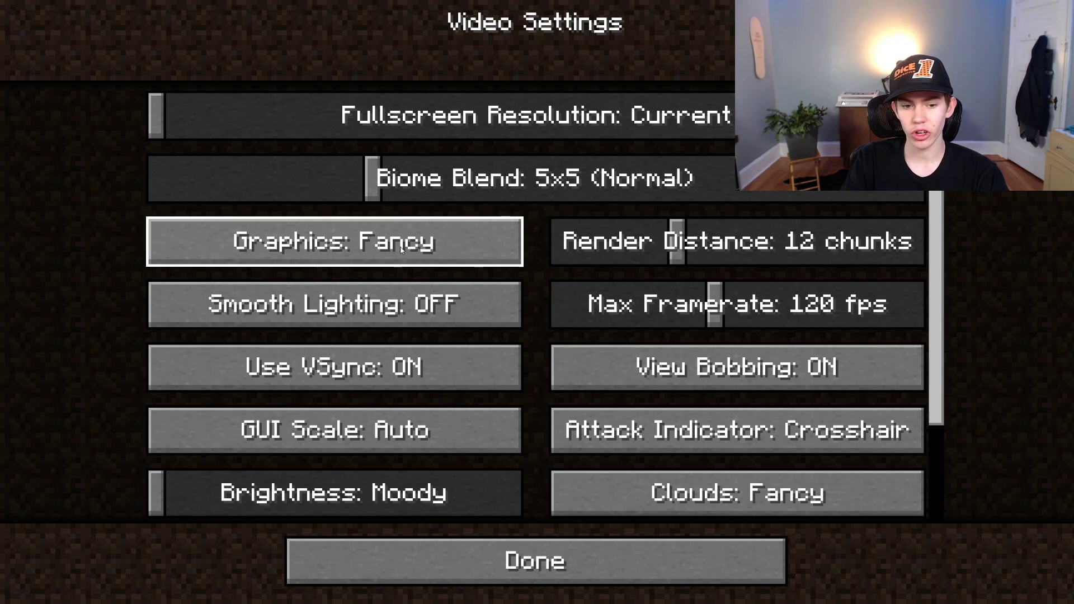
click(384, 250)
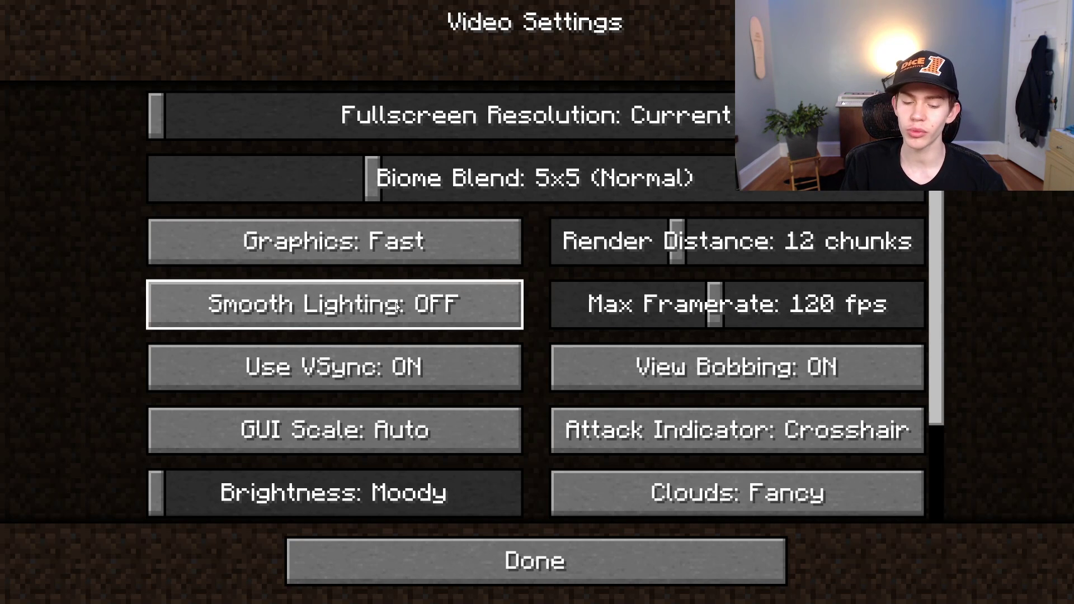
Step: Cycle through the Smooth Lighting levels and leave Smooth Lighting set to OFF
click(419, 302)
click(428, 302)
click(262, 298)
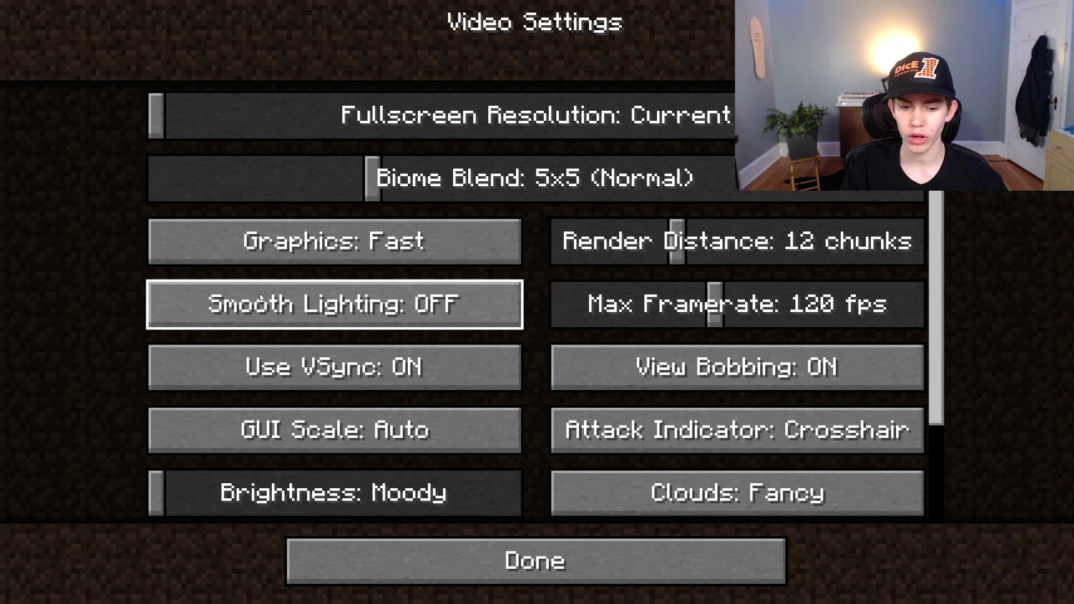
click(307, 309)
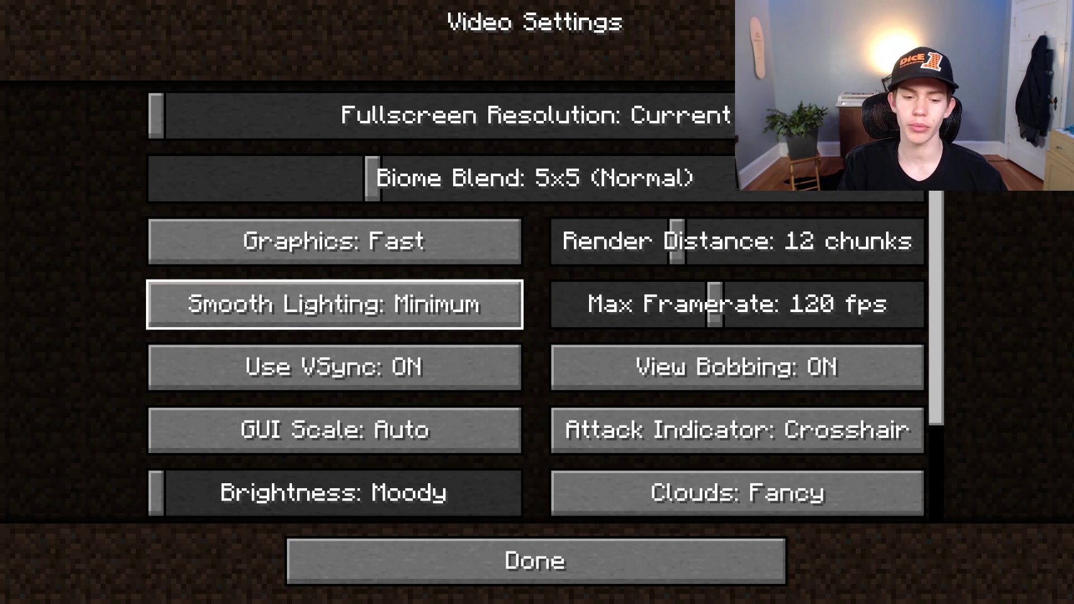
click(455, 312)
click(455, 311)
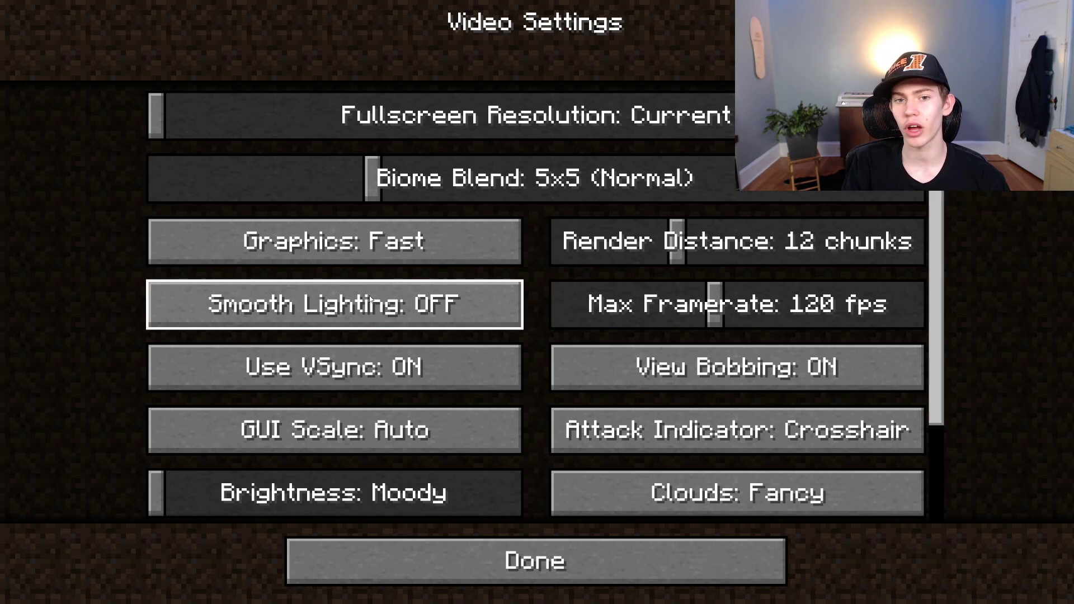
Step: Turn Use VSync off in the video settings
scroll(119, 369, down, 2)
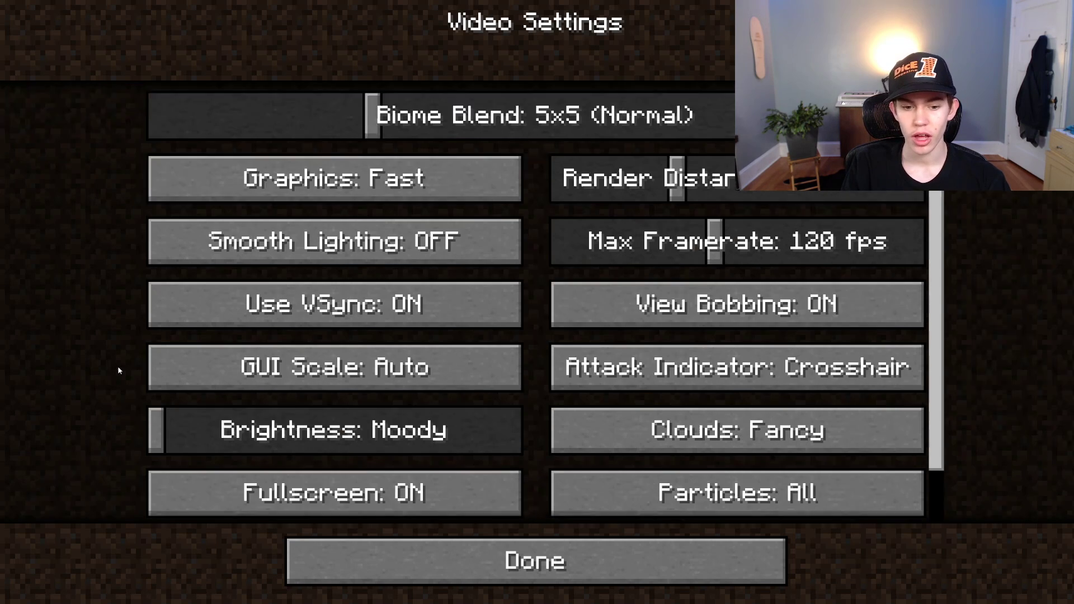
scroll(123, 353, up, 1)
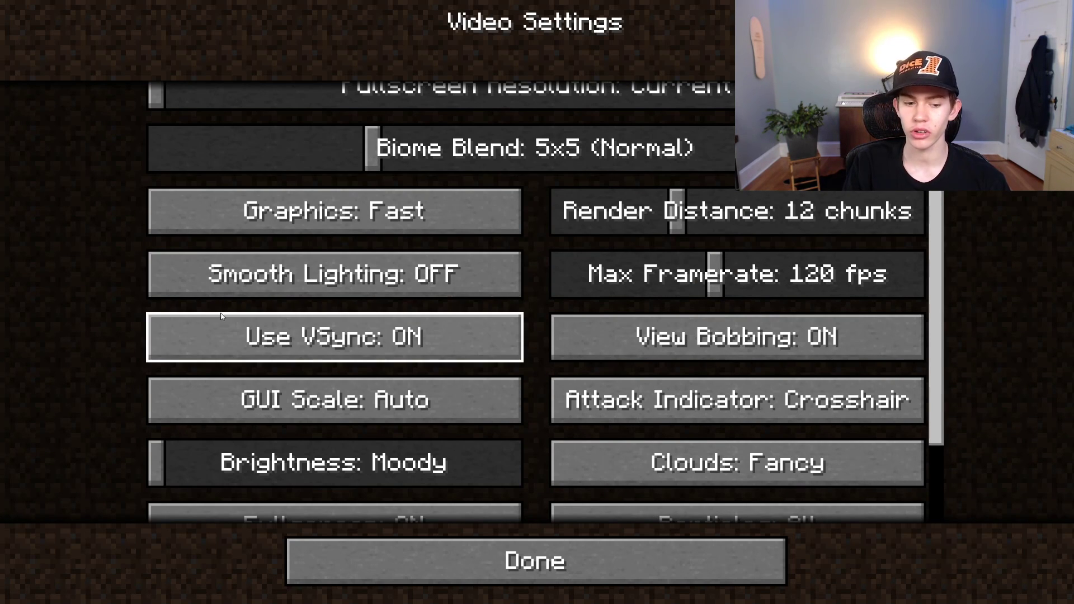
scroll(195, 317, down, 2)
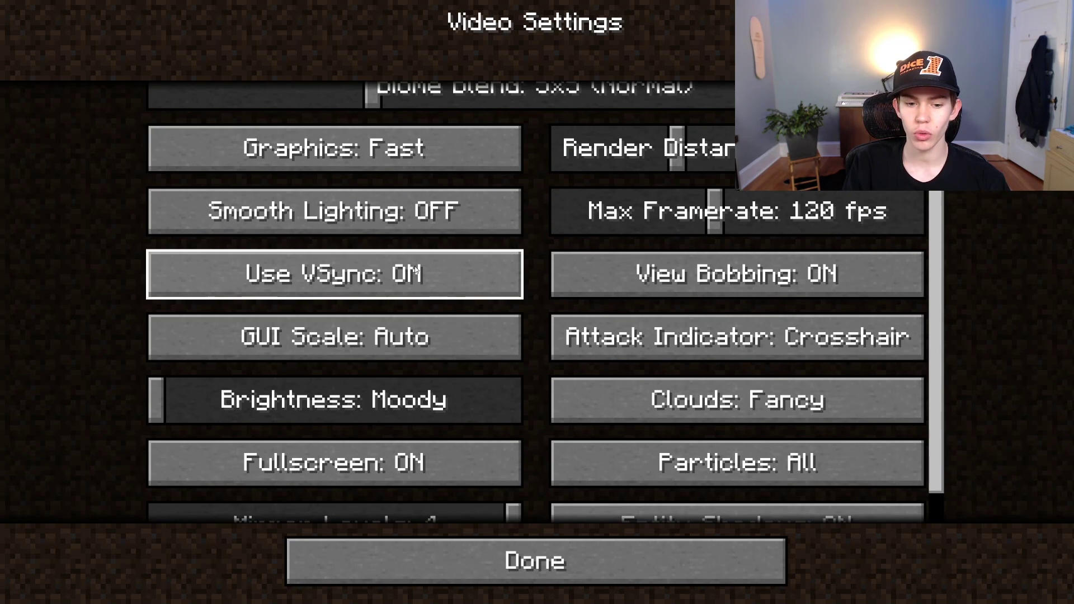
click(315, 275)
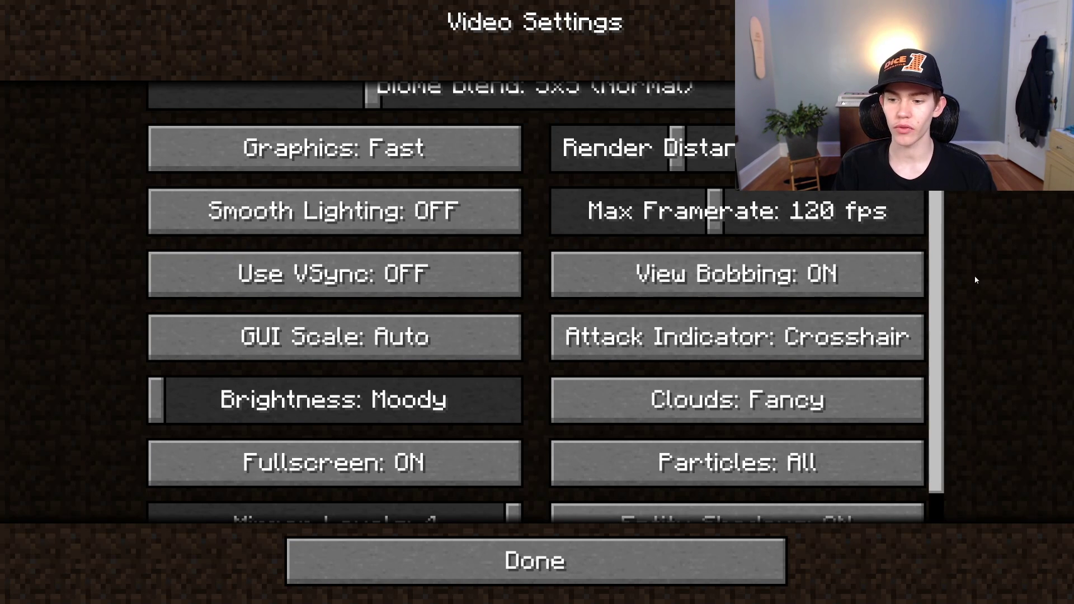
Step: Try the maximum render distance of 32 chunks, reduce it, and settle on 11 chunks
scroll(929, 327, down, 1)
scroll(426, 273, up, 3)
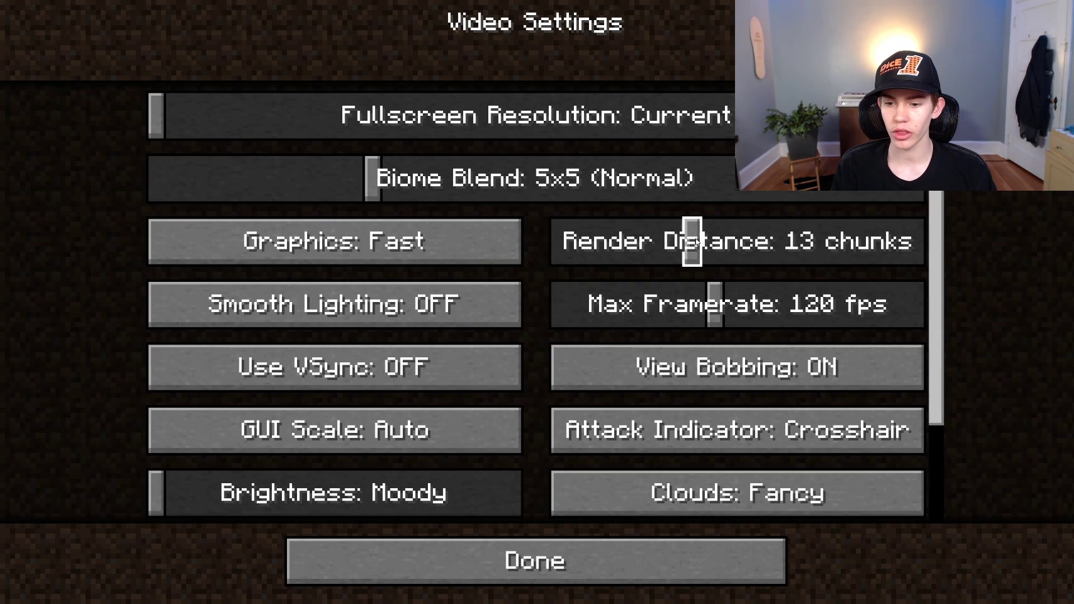
drag(692, 241, 960, 258)
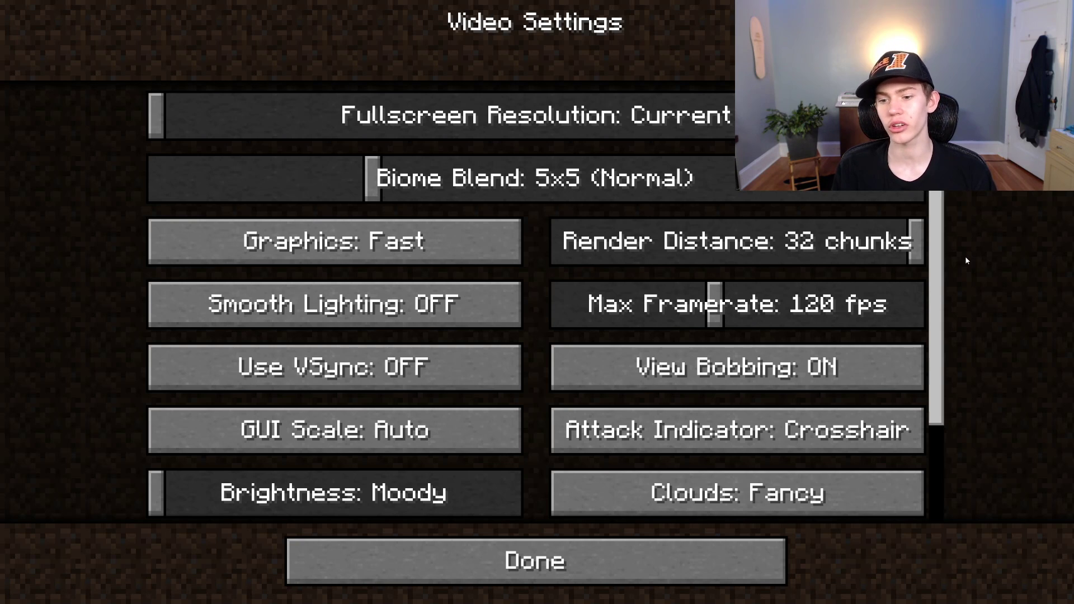
drag(917, 243, 655, 261)
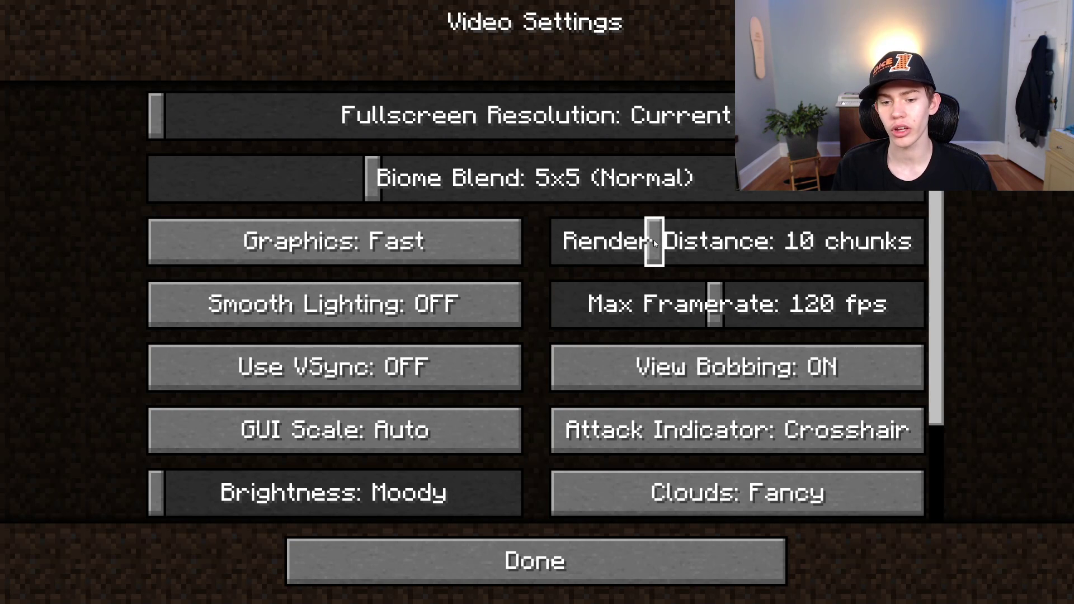
mouse_move(654, 240)
mouse_down()
mouse_move(704, 241)
mouse_move(668, 249)
mouse_up()
Step: Raise the maximum framerate limit to 160 fps
scroll(722, 271, down, 1)
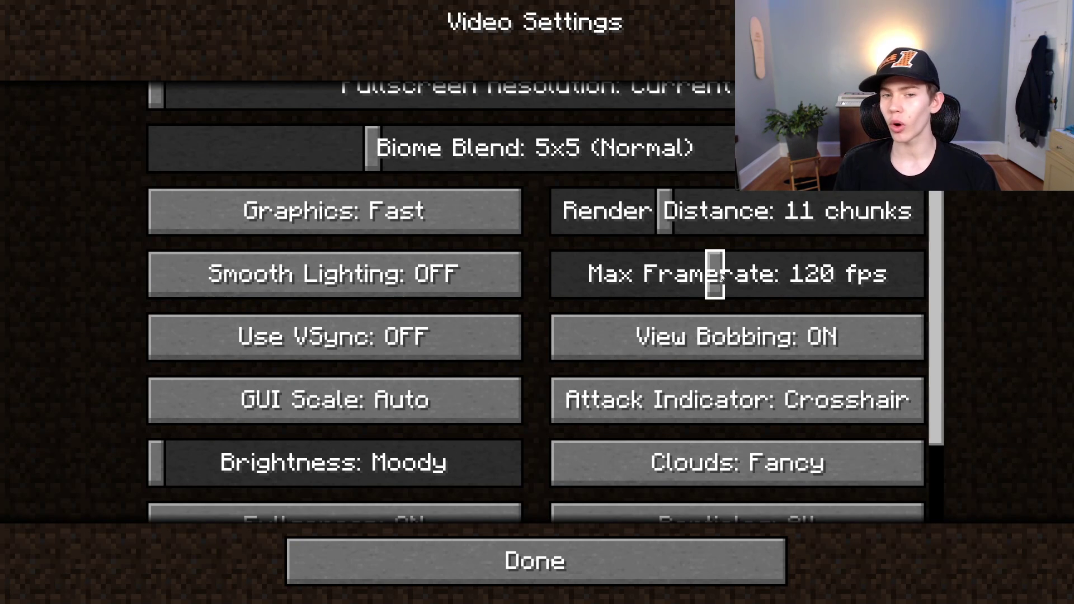
drag(723, 278, 751, 289)
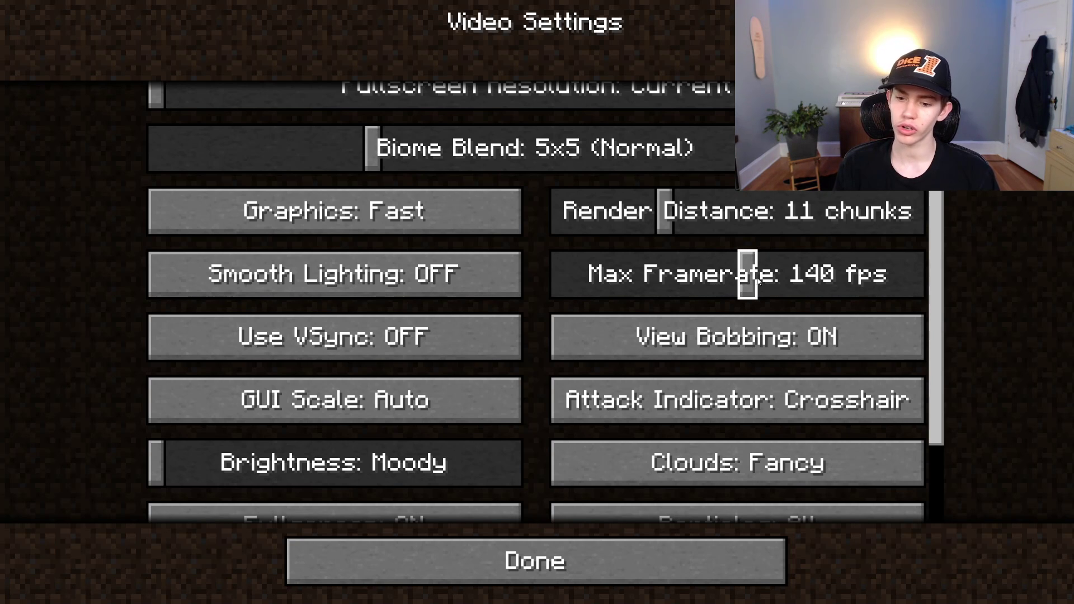
mouse_move(757, 281)
mouse_down()
mouse_move(627, 289)
mouse_move(784, 276)
mouse_move(768, 276)
mouse_up()
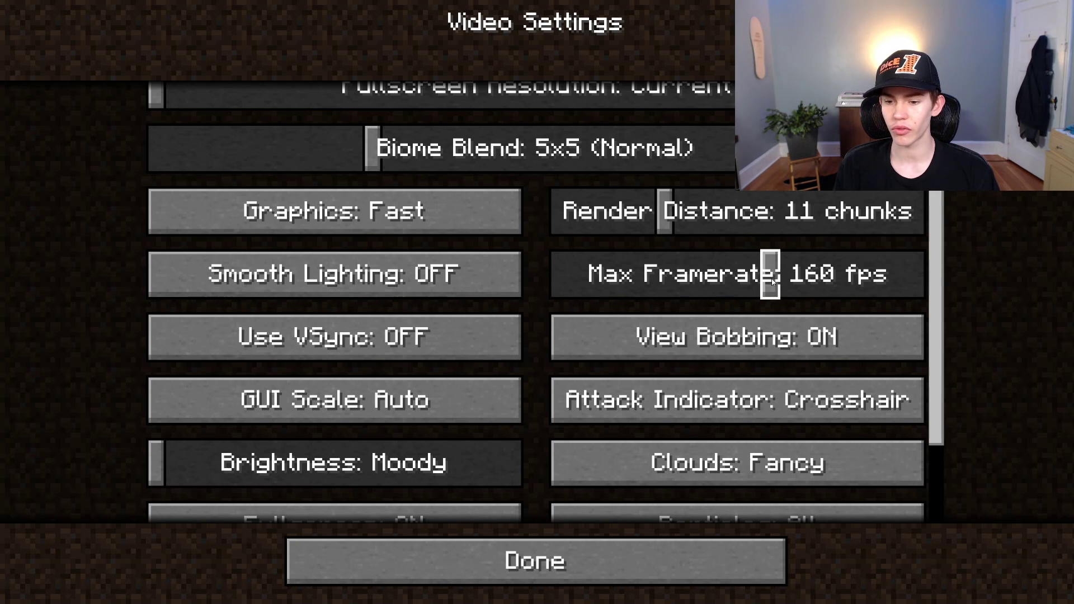
Step: Set Particles to Decreased and Clouds to Fast
scroll(1015, 314, down, 3)
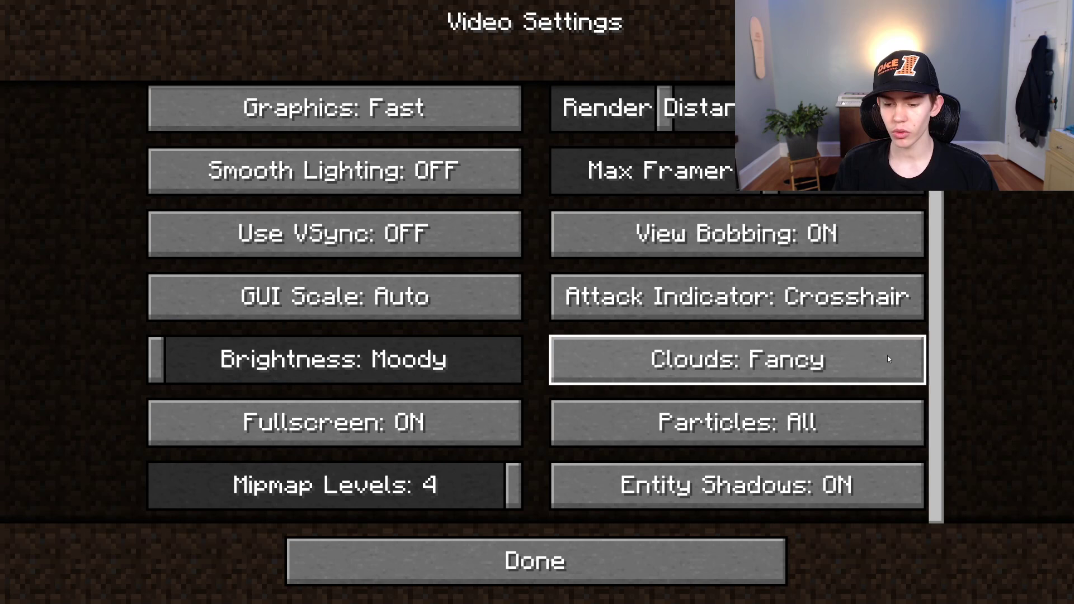
click(824, 444)
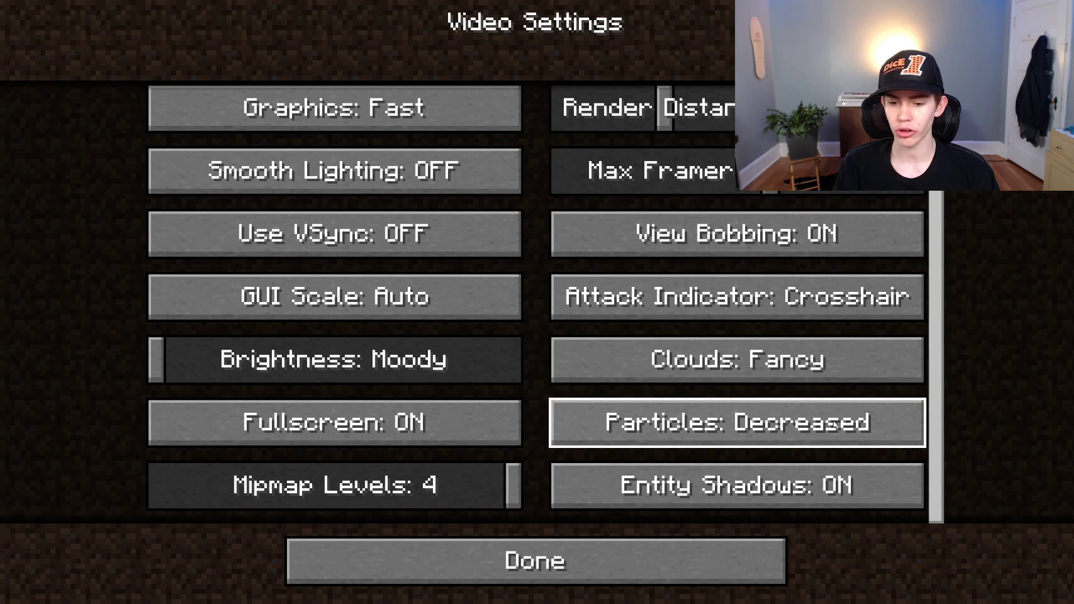
click(797, 342)
click(778, 367)
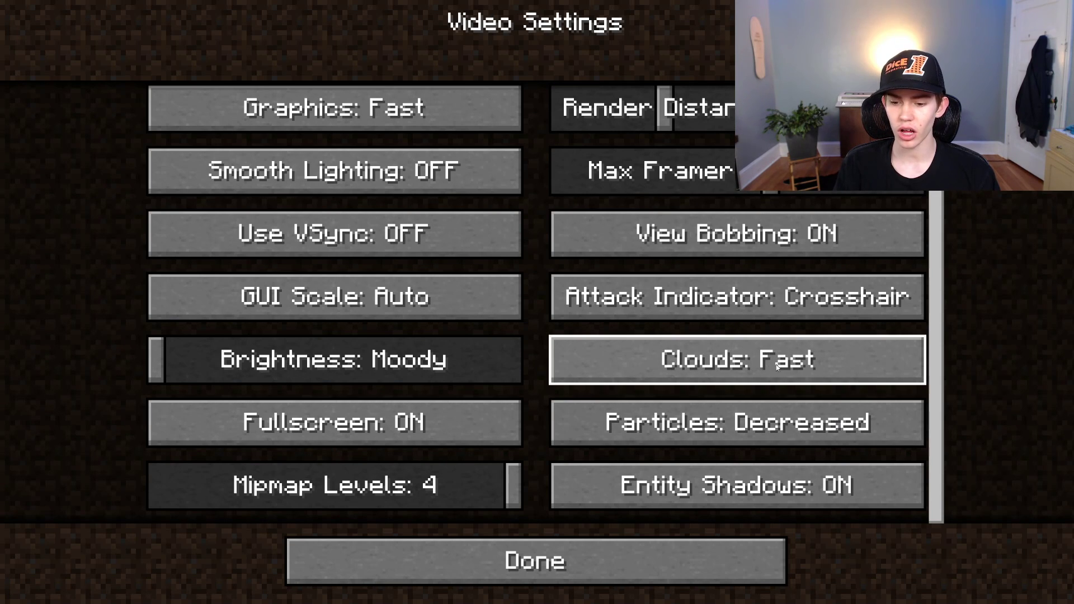
Step: Switch Entity Shadows off and back on
click(826, 485)
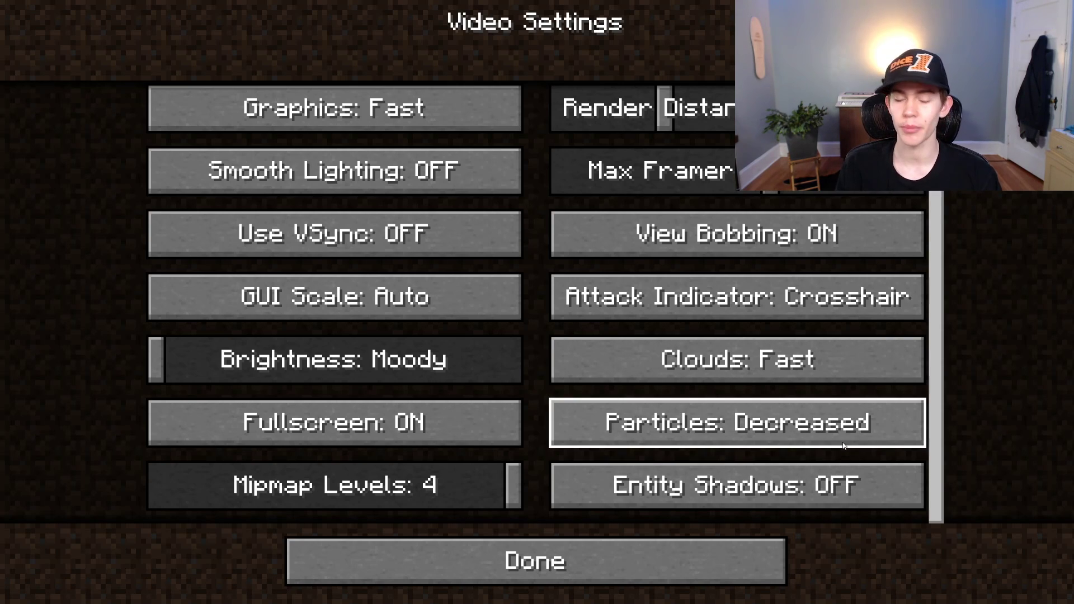
click(839, 485)
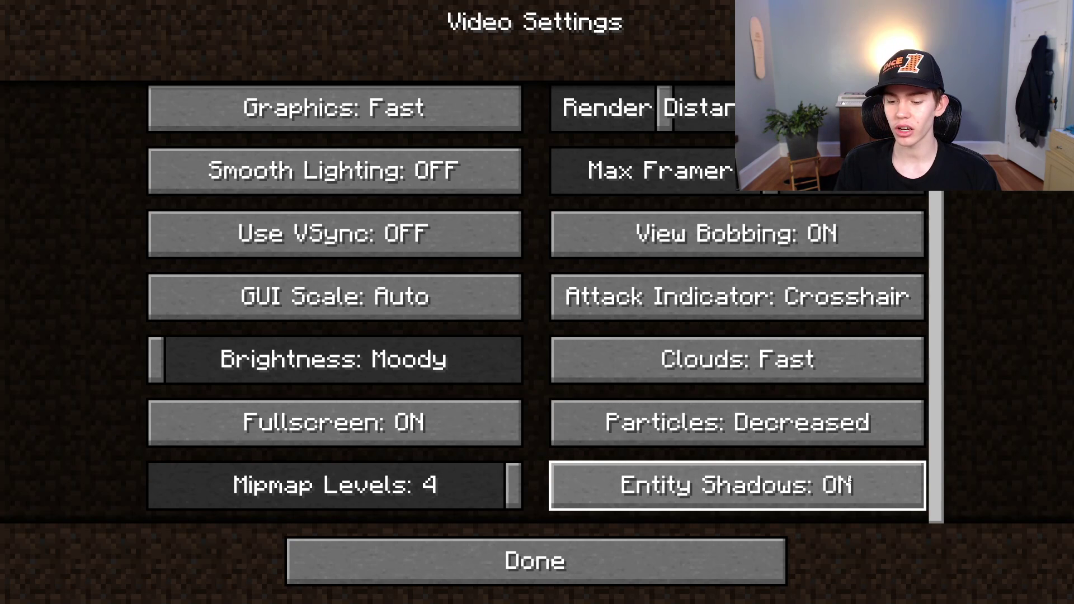
scroll(940, 428, up, 1)
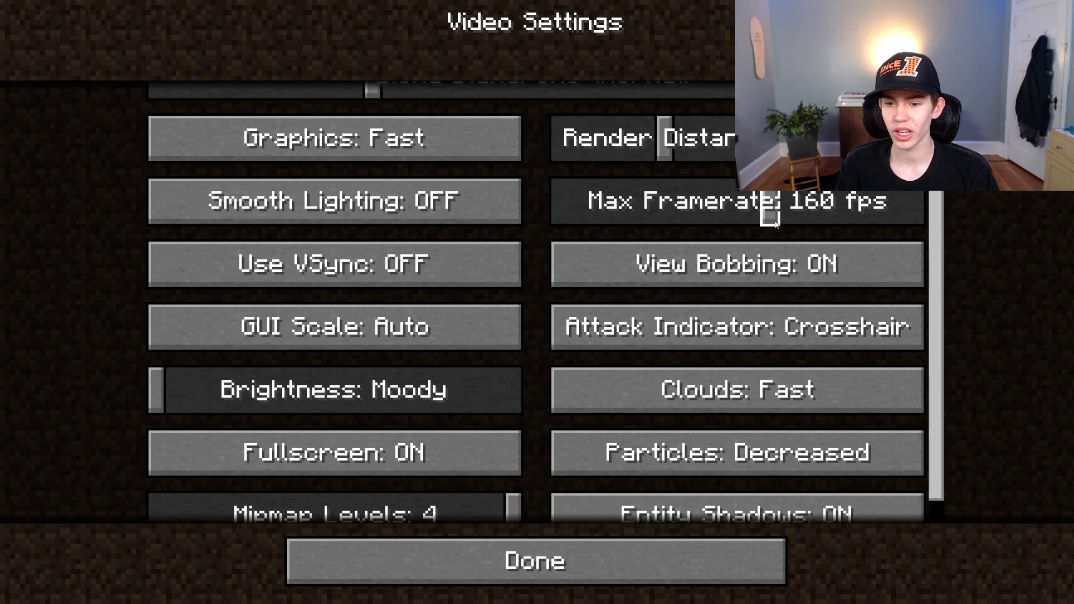
Step: Move through the forest and fly over the hills to examine how leaves, clouds and terrain render with the reduced video settings
key(F3+t)
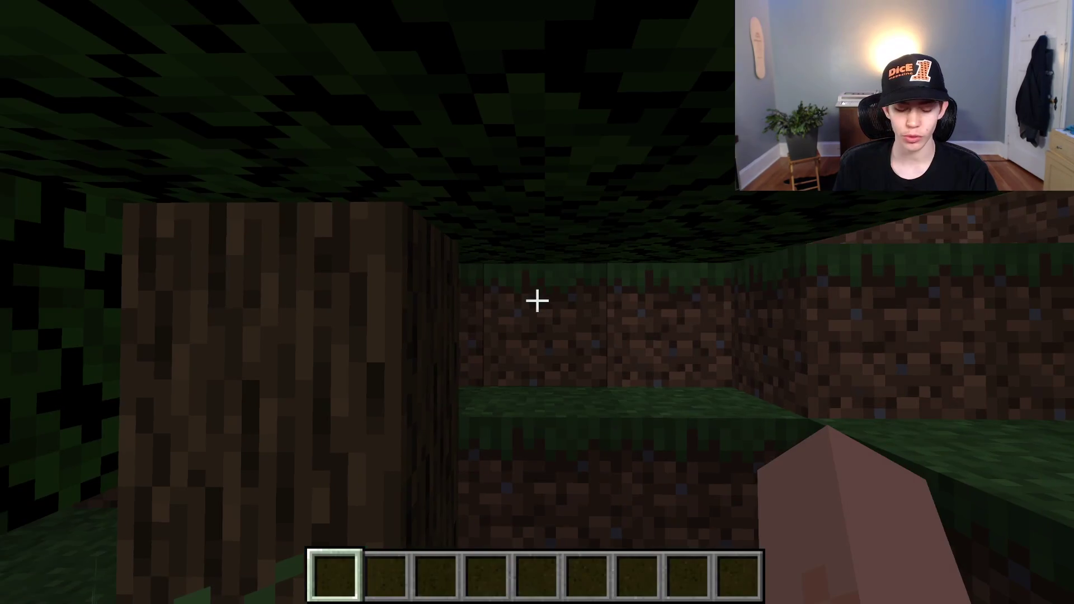
mouse_move(538, 302)
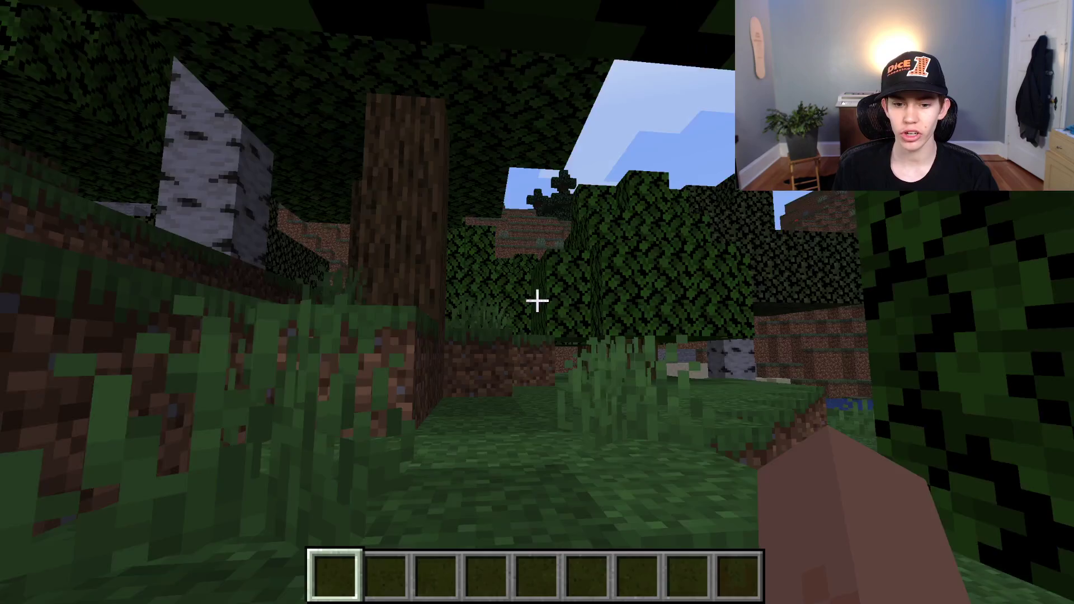
key(w)
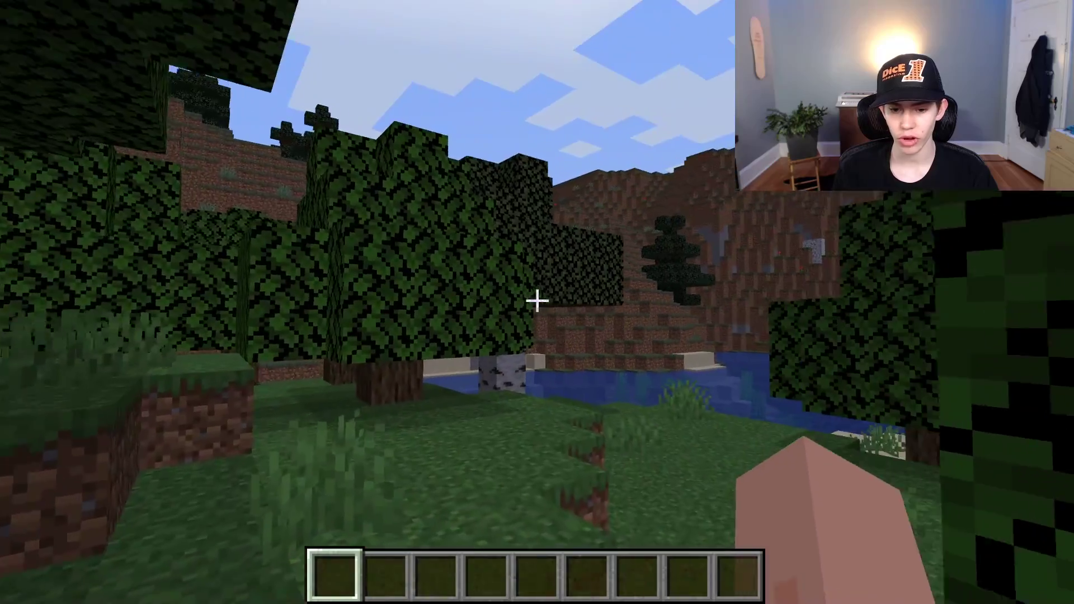
key(w)
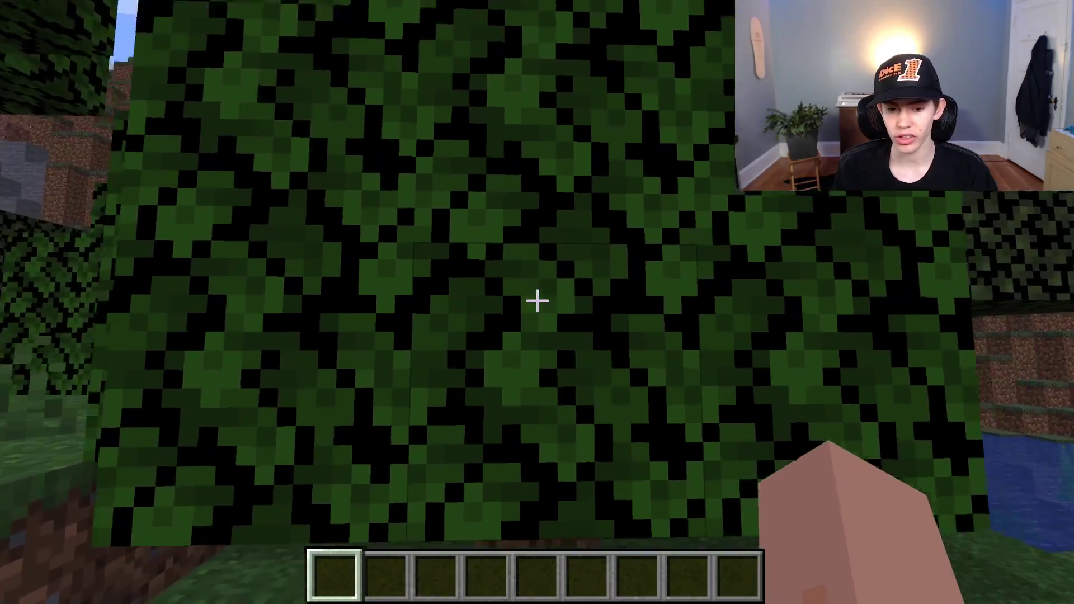
key(s)
key(w)
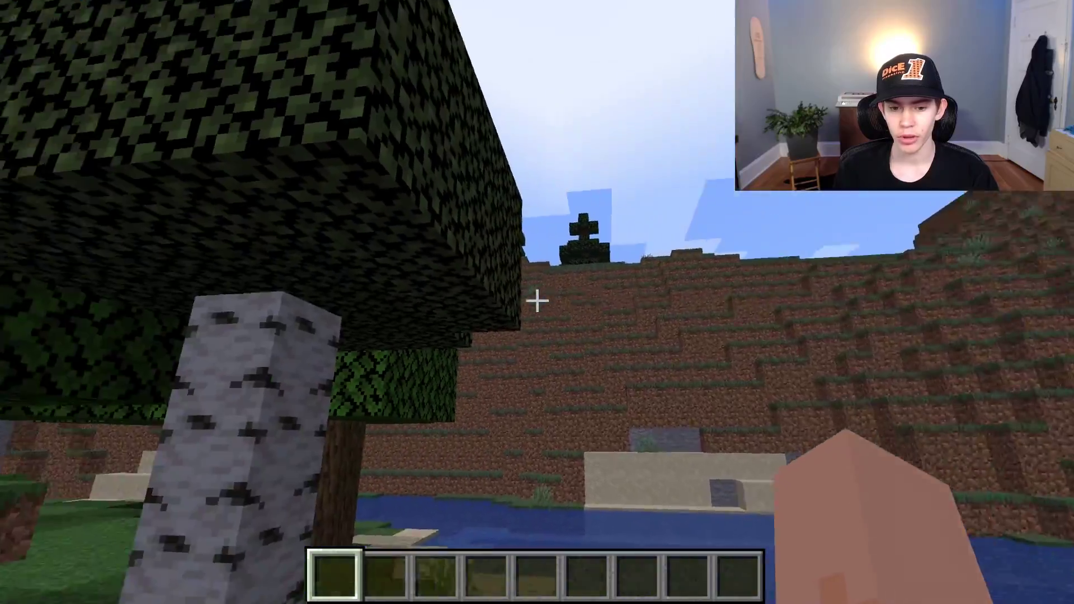
key(w)
key(w)
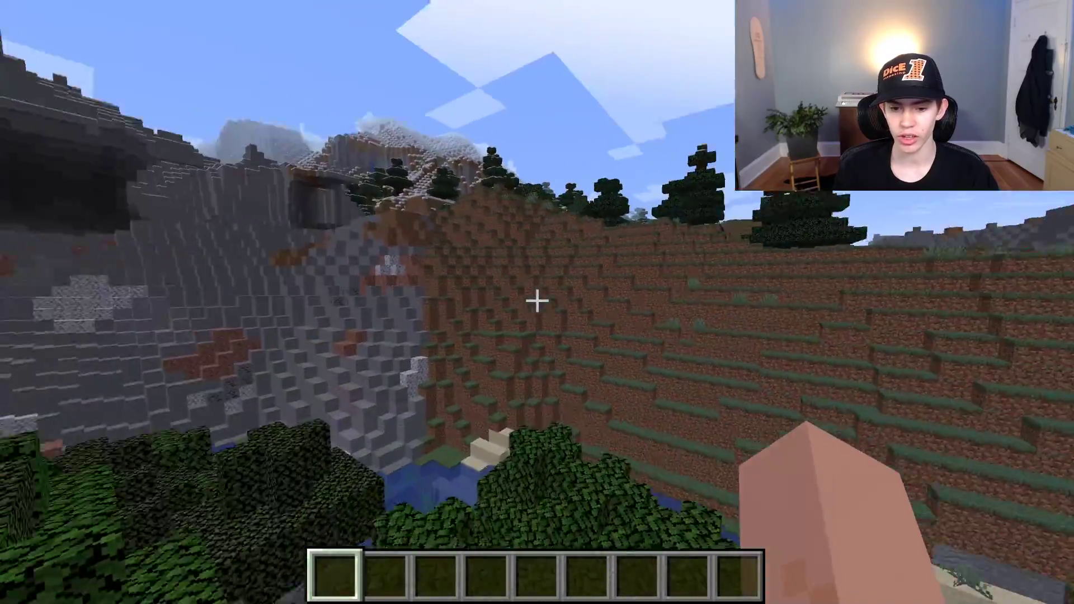
key(w)
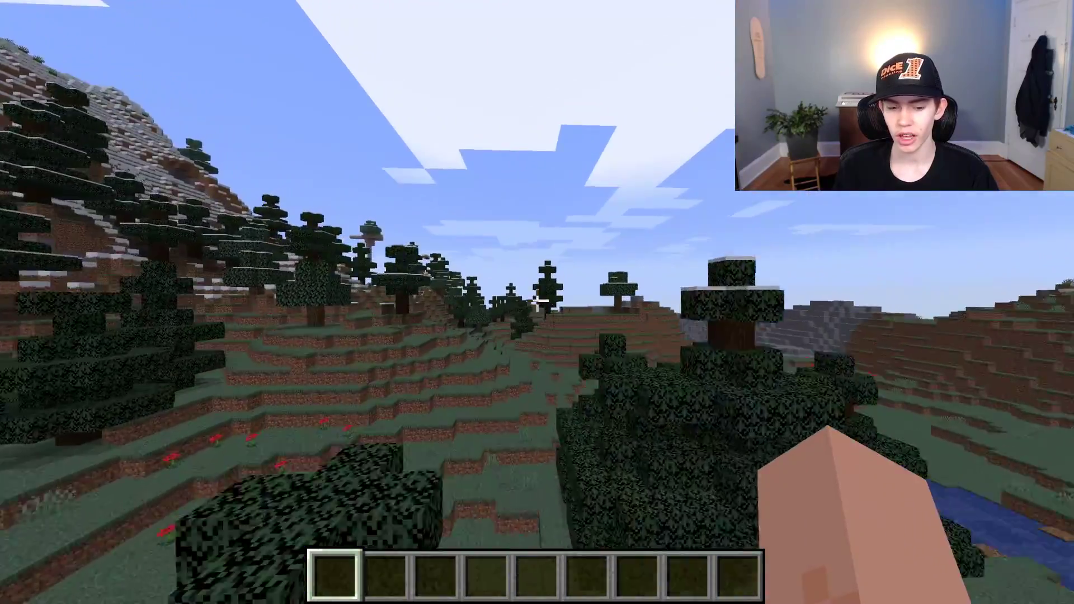
key(w)
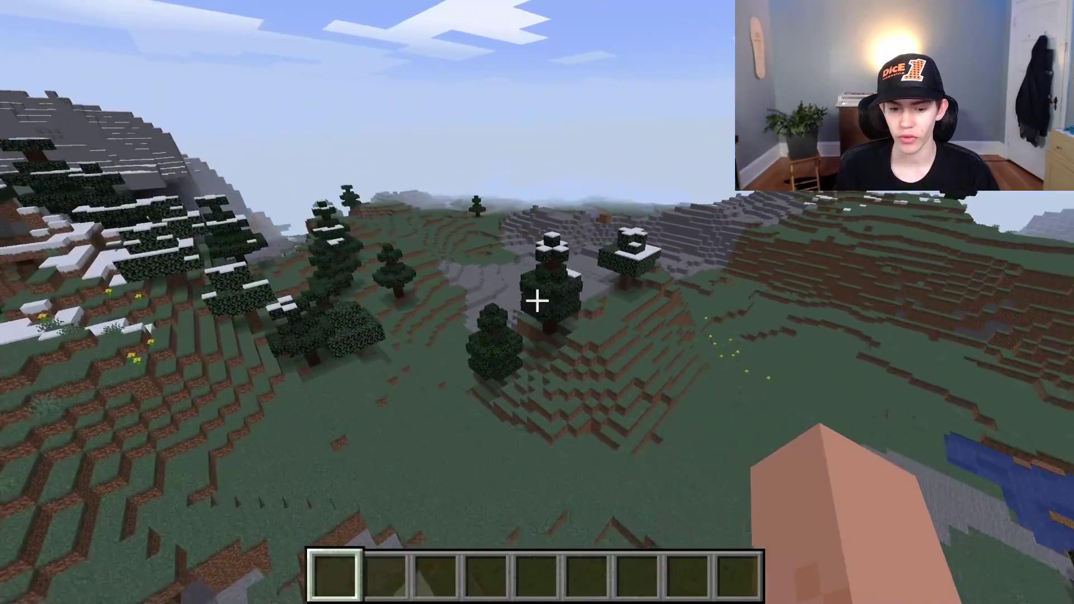
Step: Show the debug overlay and move around the hillside to examine the frame rate under the 160 fps limit
key(w)
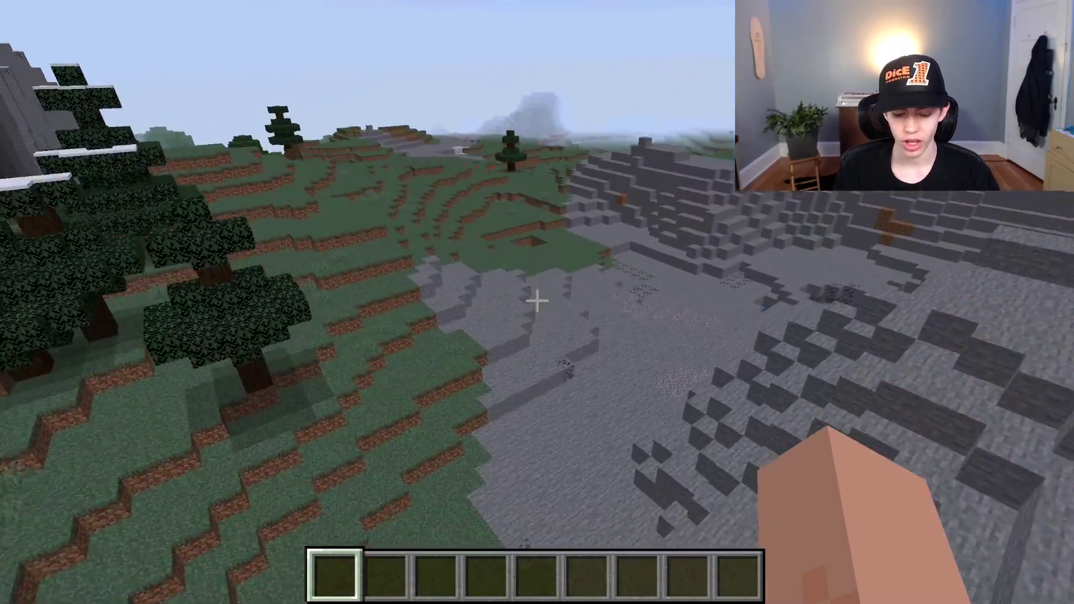
key(F3)
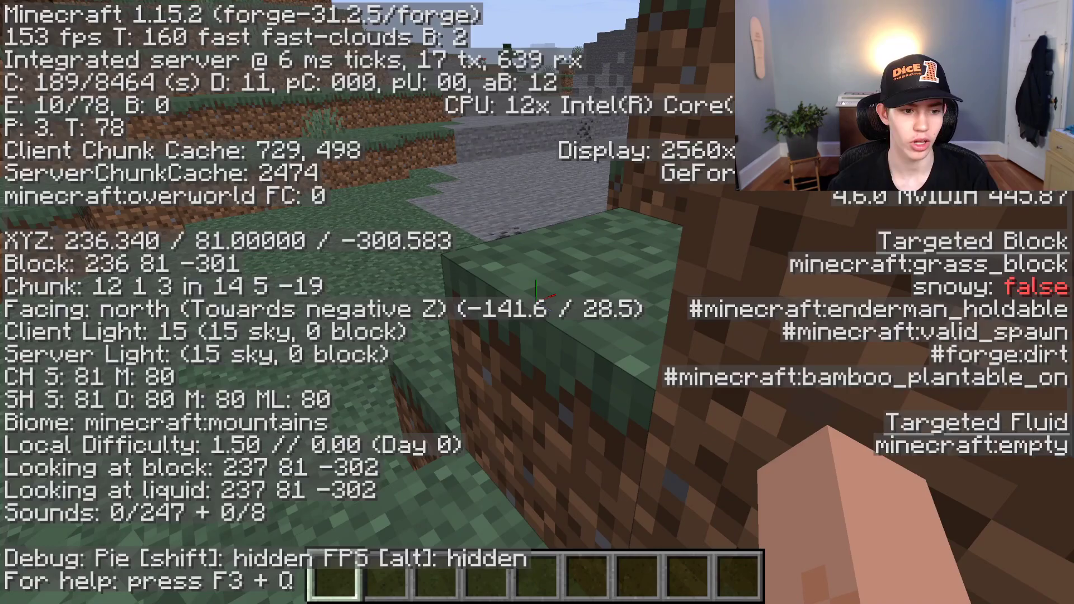
key(w)
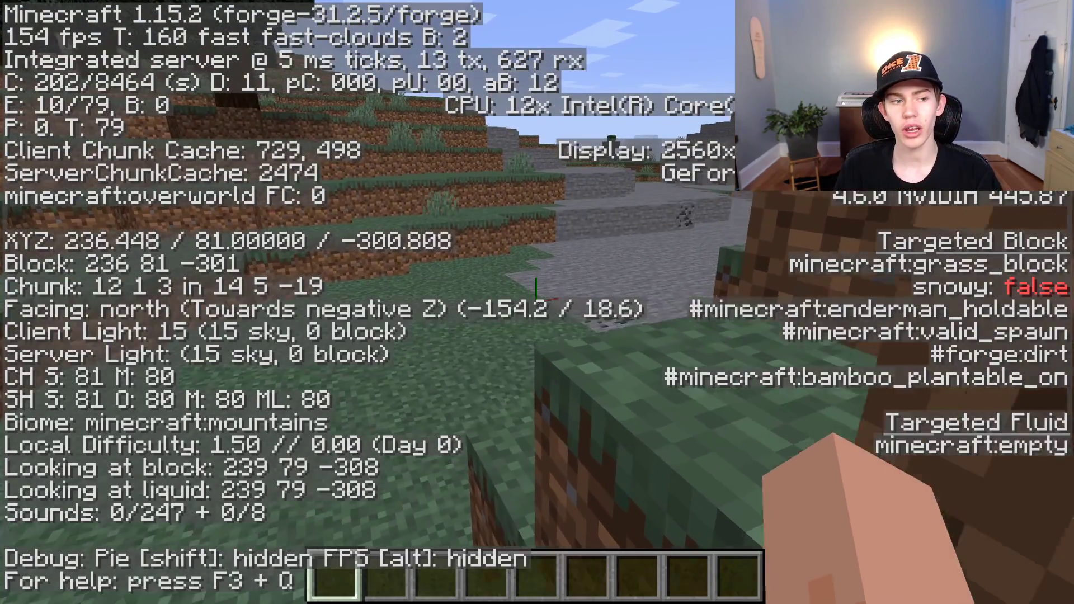
key(space)
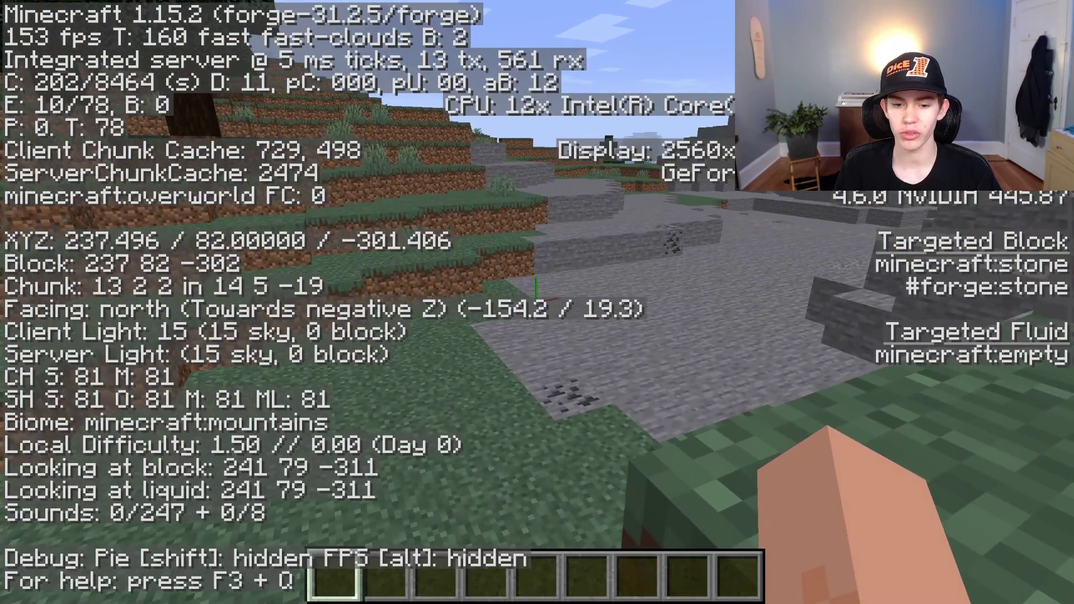
Step: Raise the maximum framerate to unlimited in the video settings and return to the world
key(Escape)
click(492, 358)
click(495, 293)
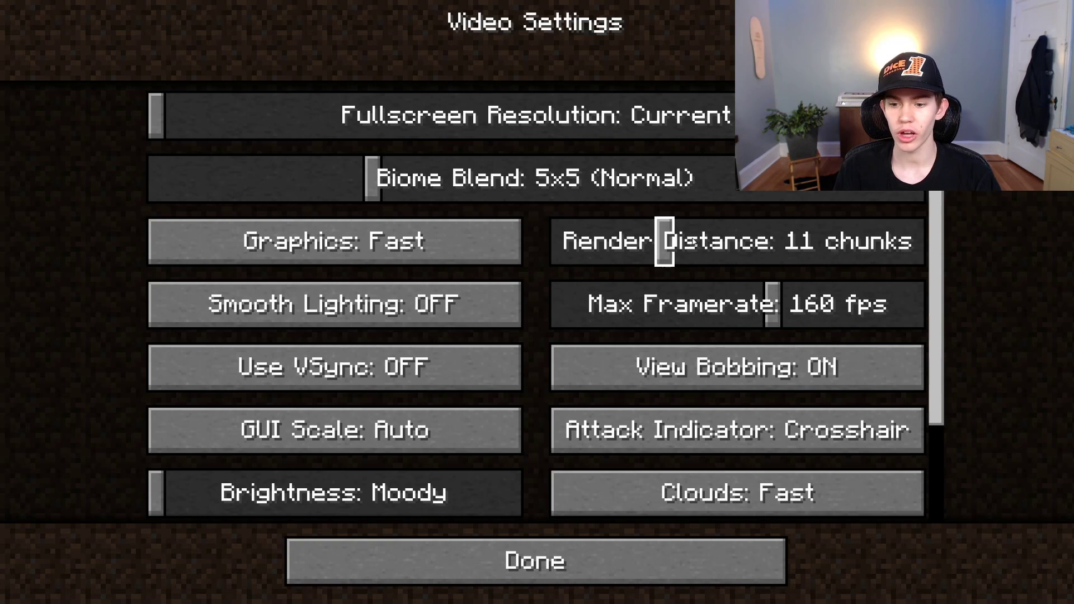
drag(756, 305, 918, 305)
key(Escape)
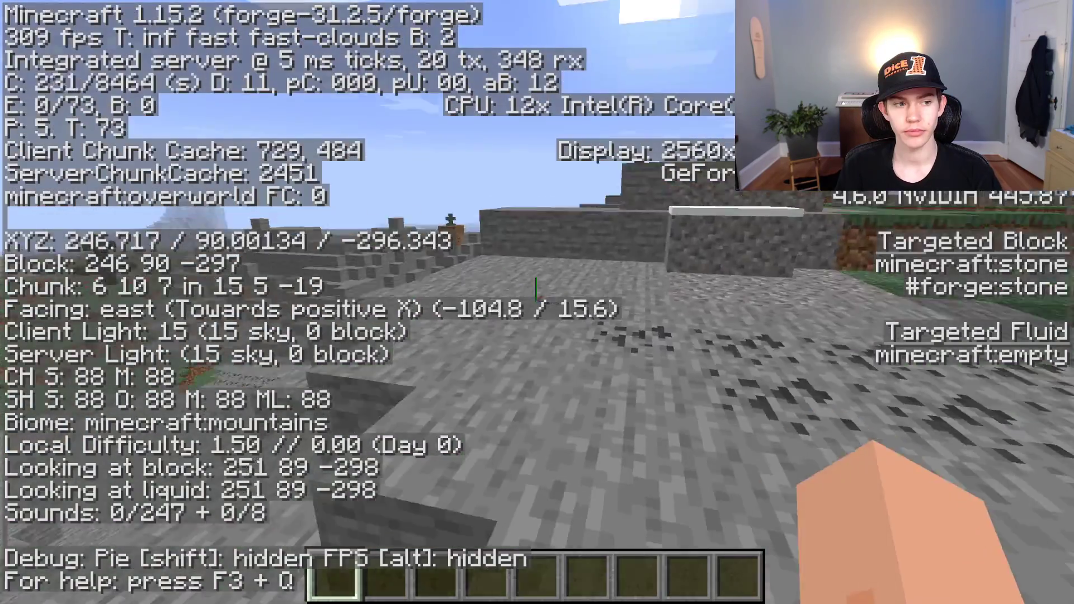
Step: Fly over the mountains, lakes and forest to examine the frame rate in the debug overlay without a framerate cap
key(w)
key(w)
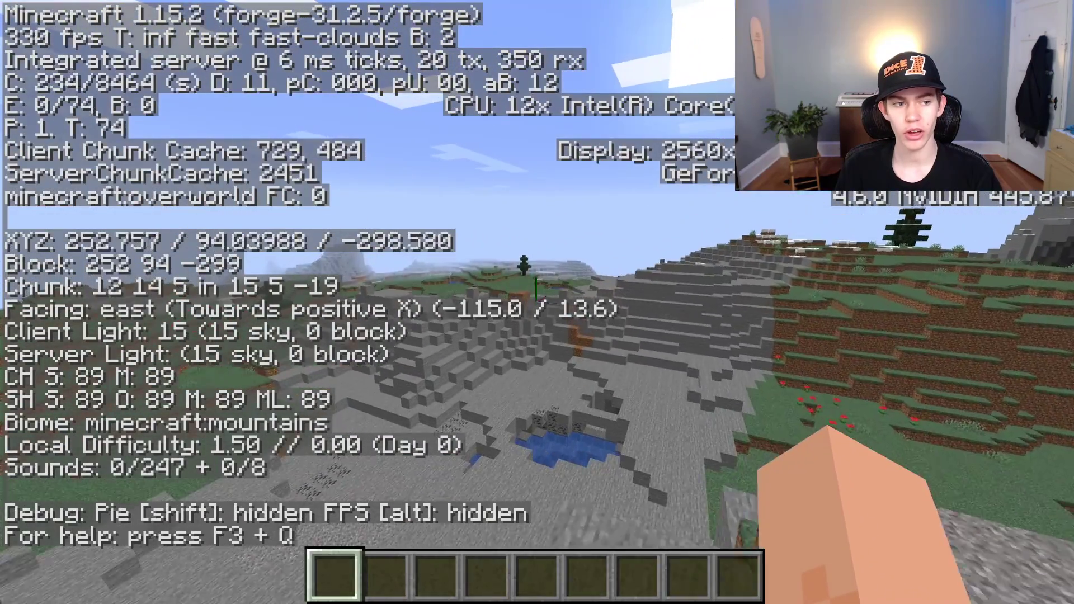
key(w)
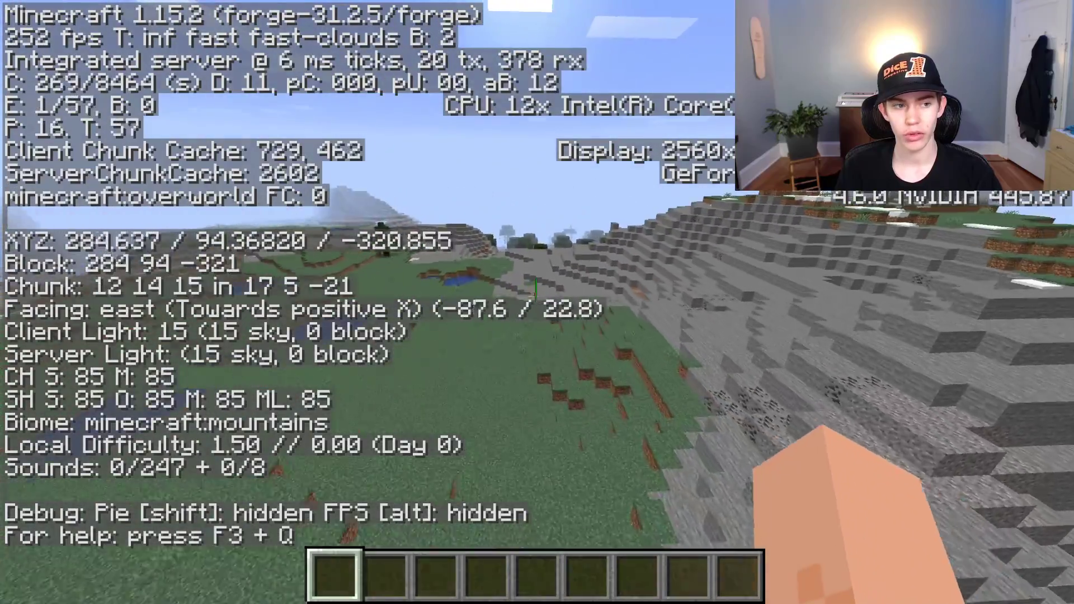
key(w)
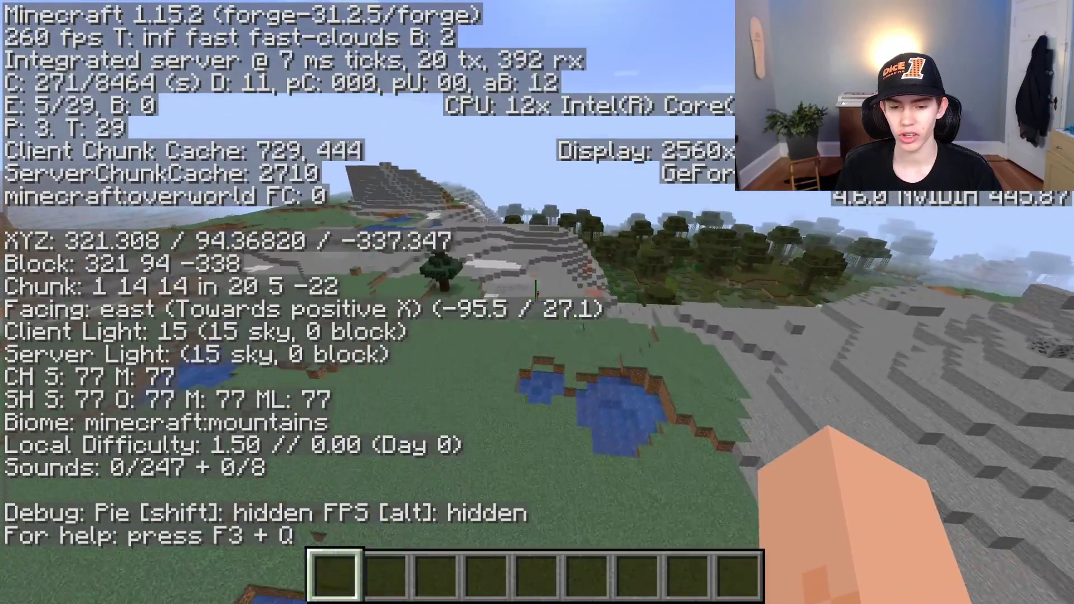
key(w)
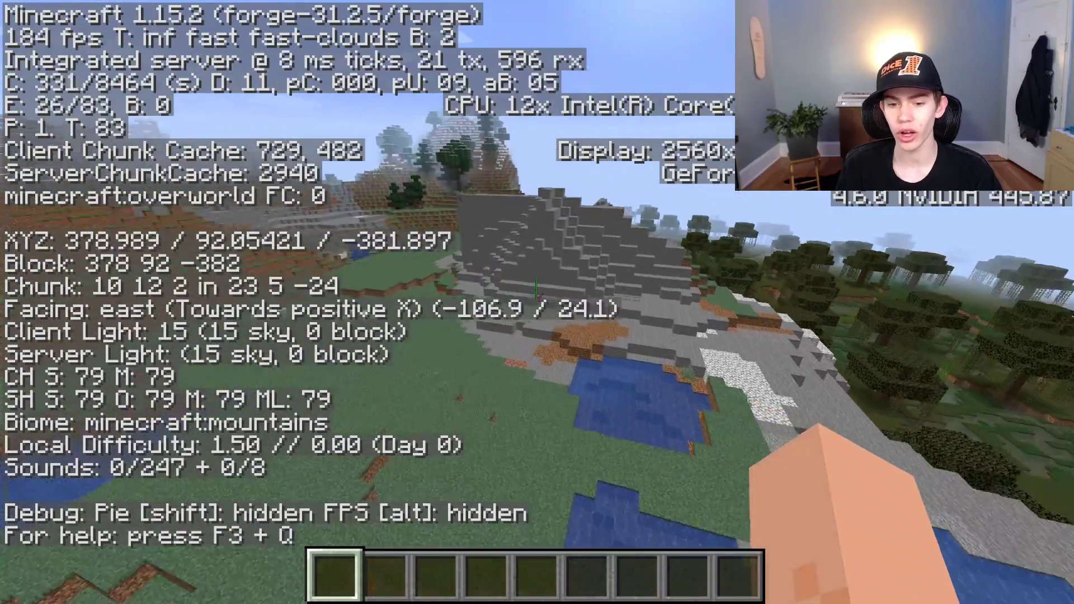
key(w)
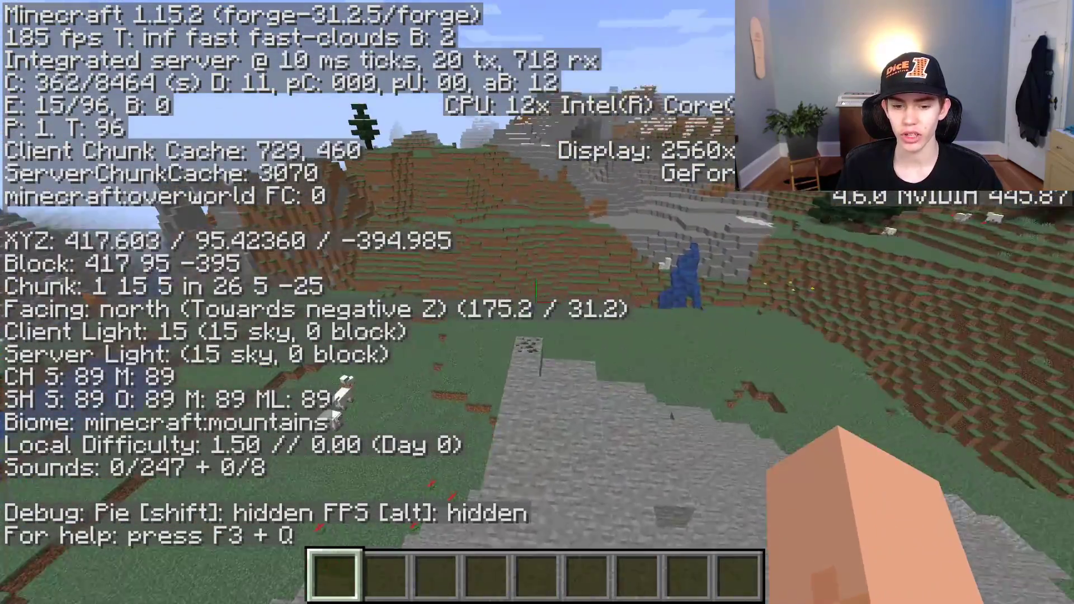
key(w)
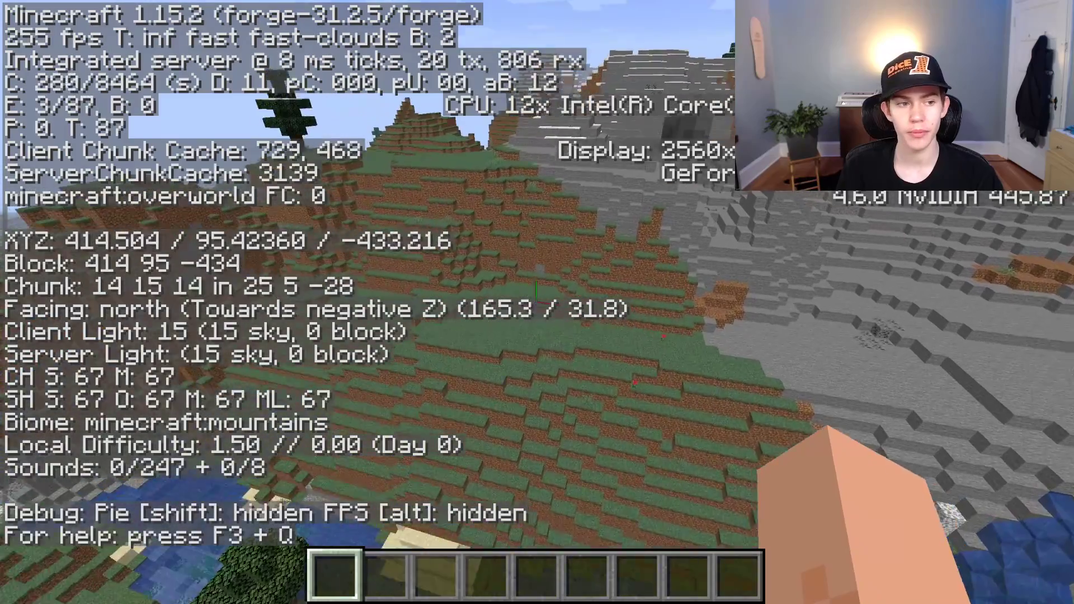
Step: Switch to Chrome, search for "forge download" and download the latest Minecraft Forge installer for 1.15.2 (31.2.5) from the official site
key(Escape)
key(alt+Tab)
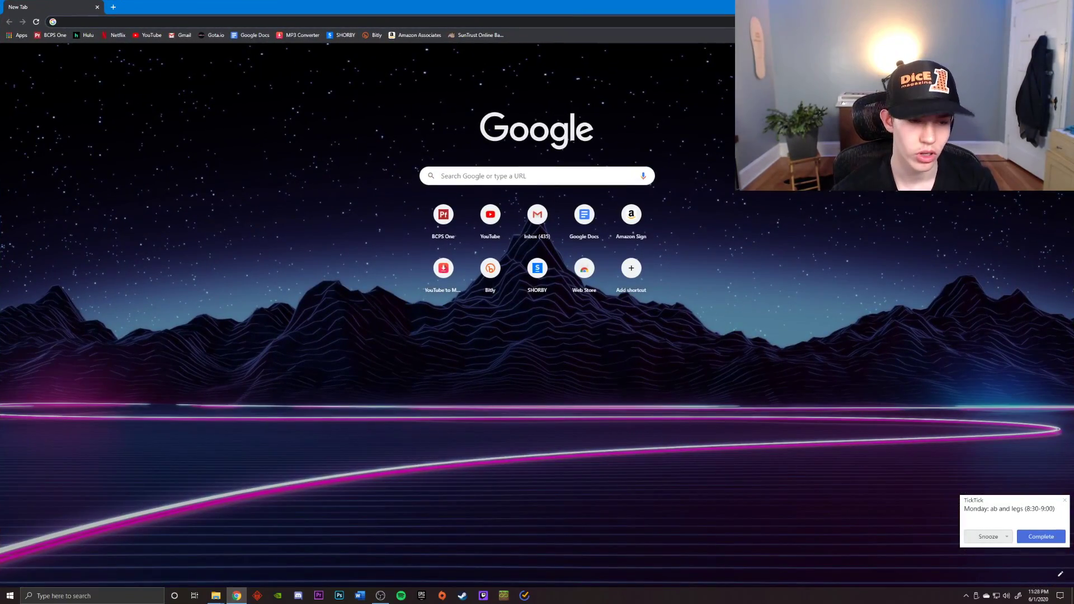
text(forge)
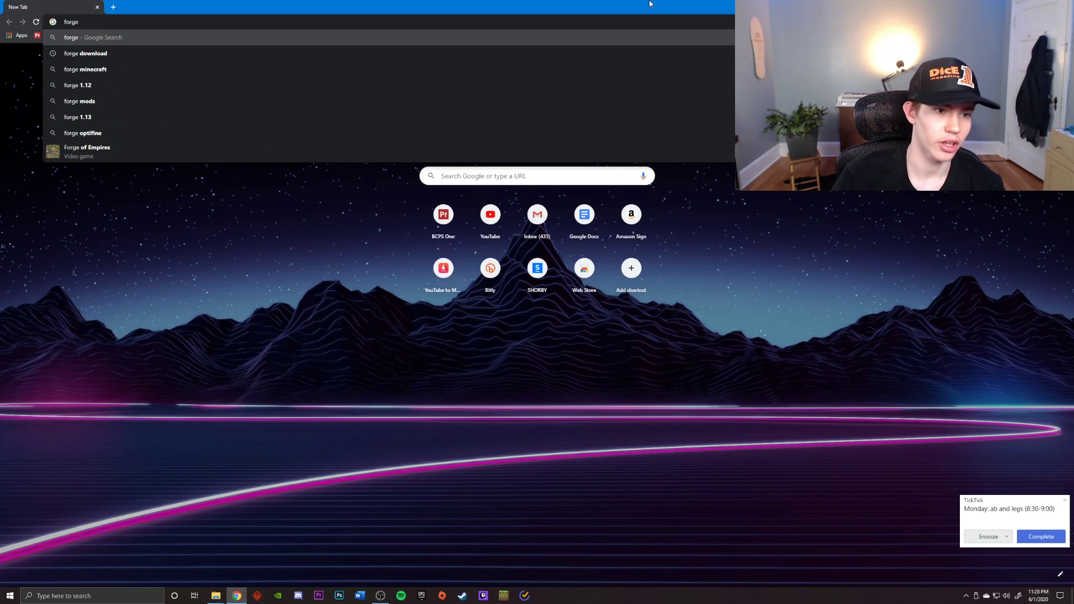
click(186, 53)
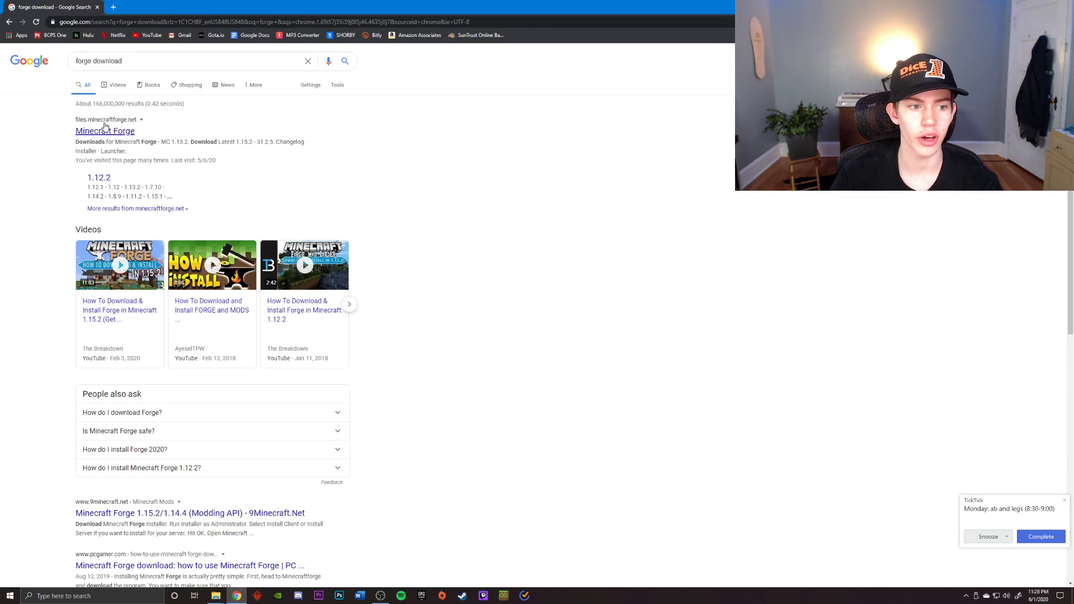
click(105, 132)
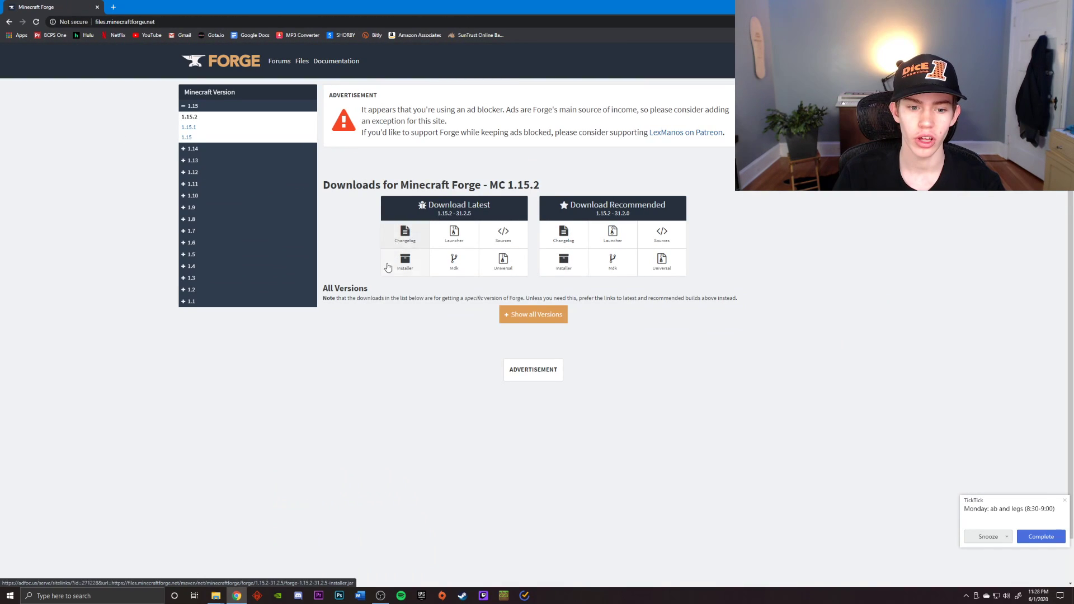
click(407, 262)
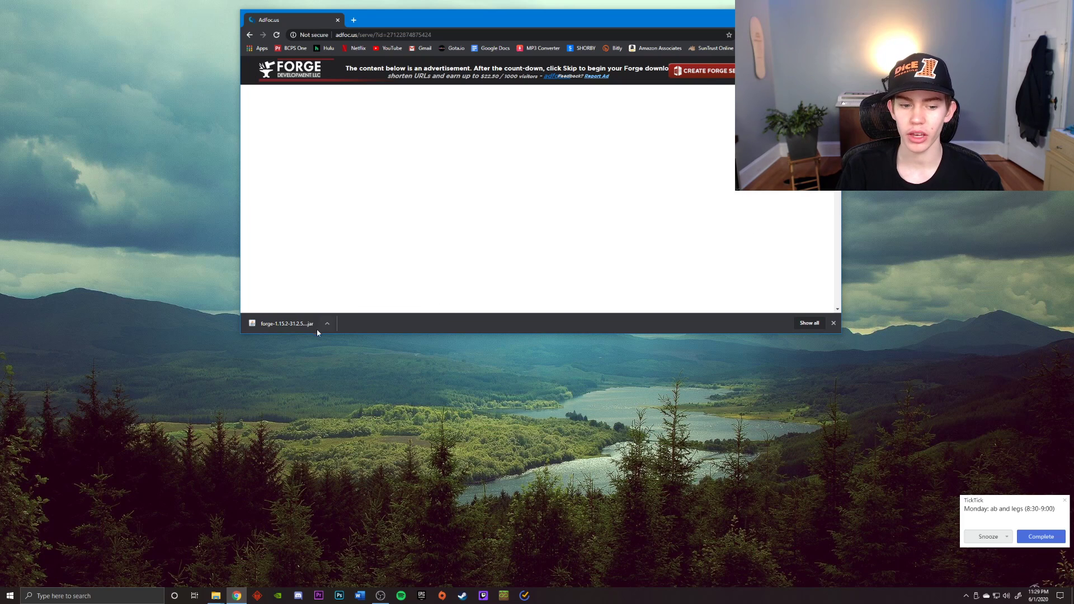
Step: Place the downloaded Forge installer file on the desktop and clear the open windows out of the way
drag(287, 324, 252, 147)
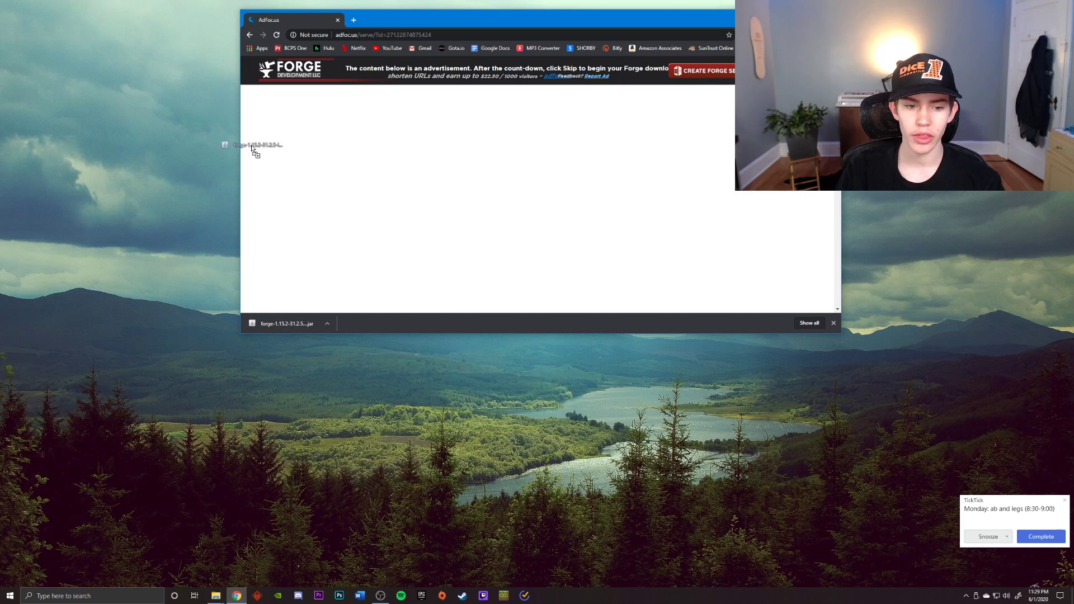
drag(192, 415, 267, 427)
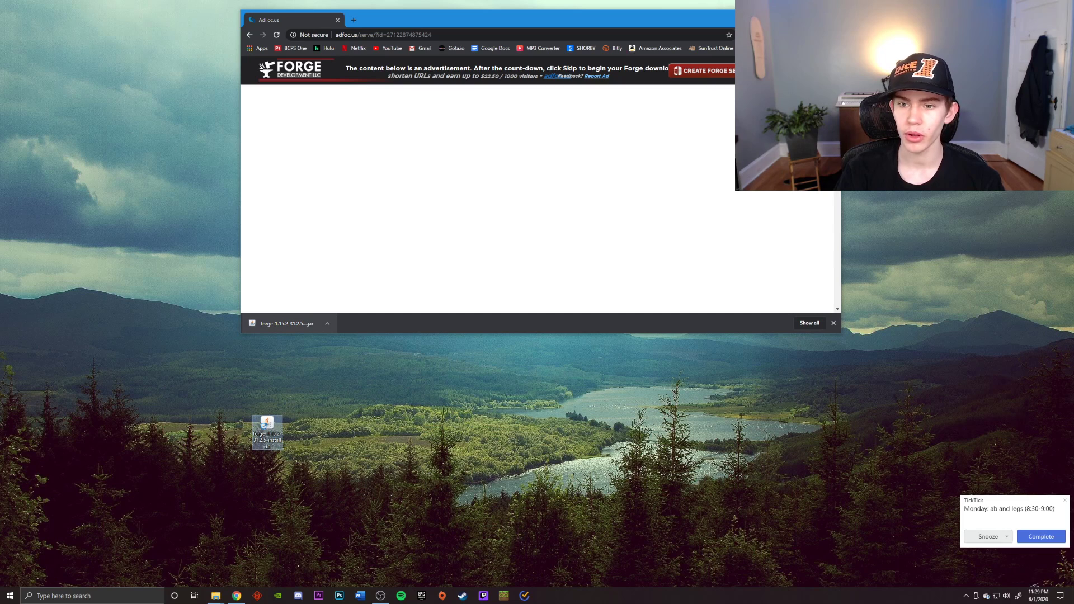
key(super+d)
Step: Open the Forge installer file on the desktop with OpenJDK Platform binary, after viewing the other available apps
click(297, 422)
right_click(275, 432)
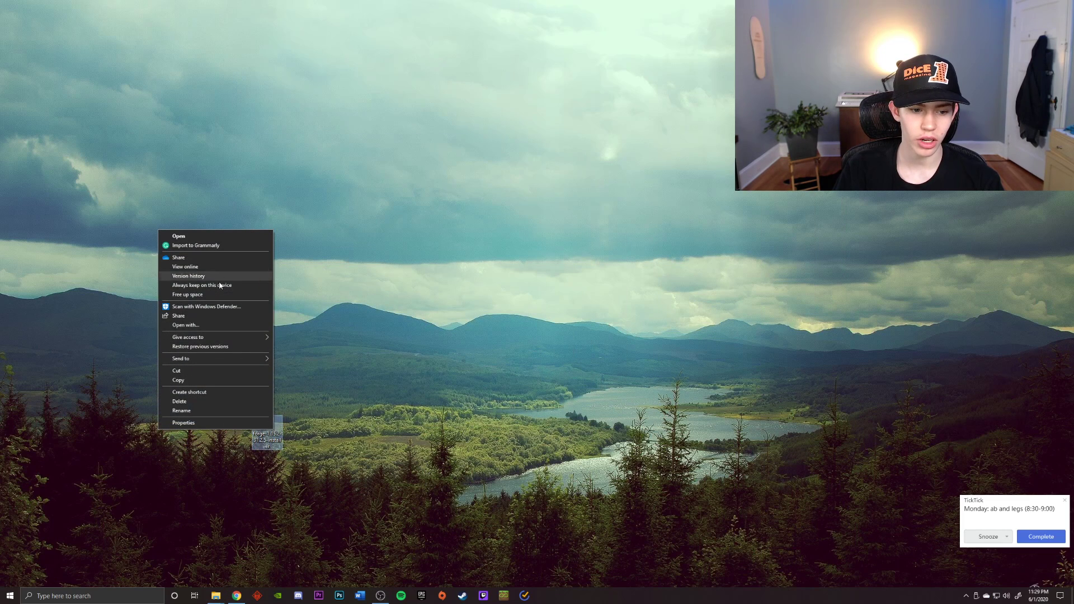
click(235, 338)
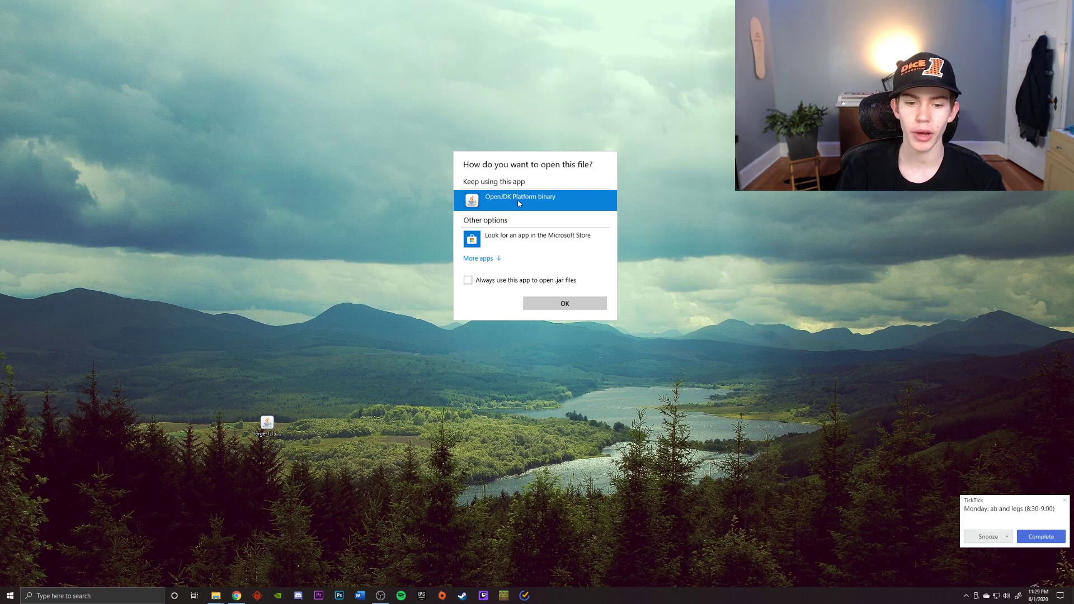
click(479, 258)
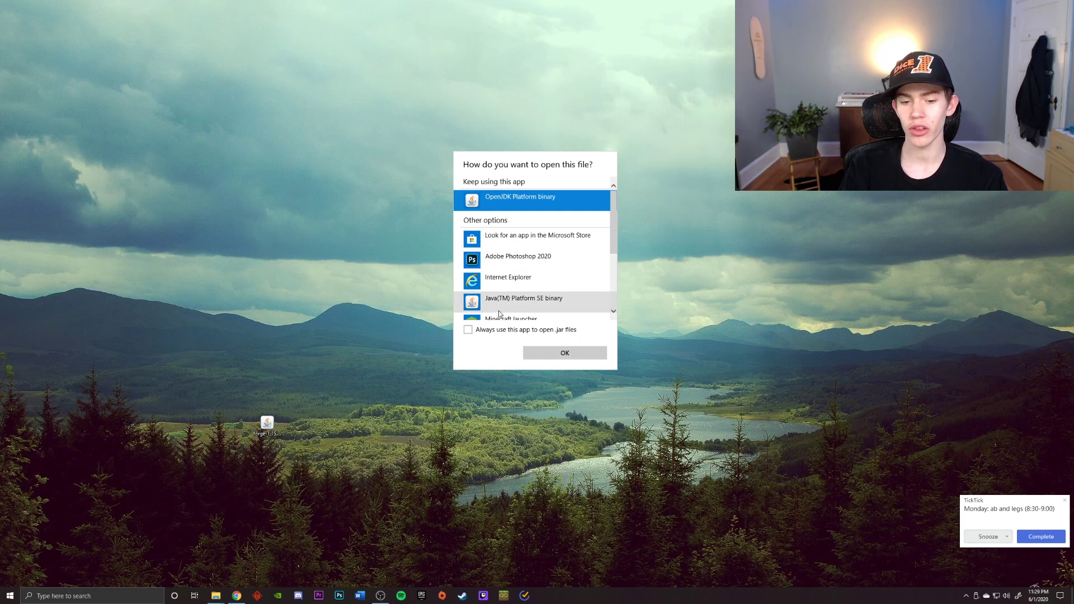
scroll(529, 296, down, 3)
scroll(528, 300, up, 3)
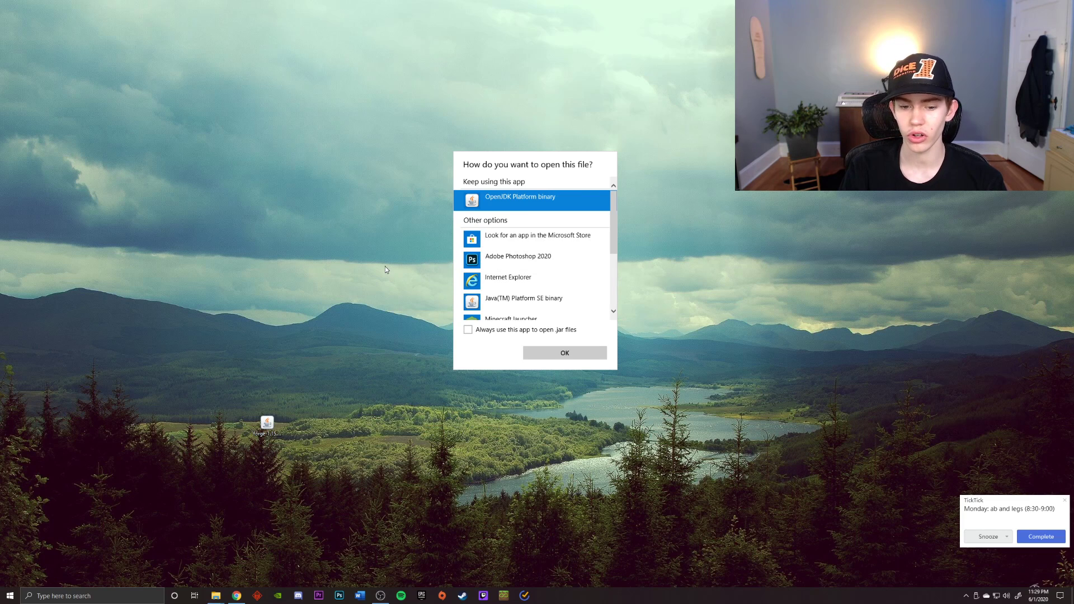
click(532, 354)
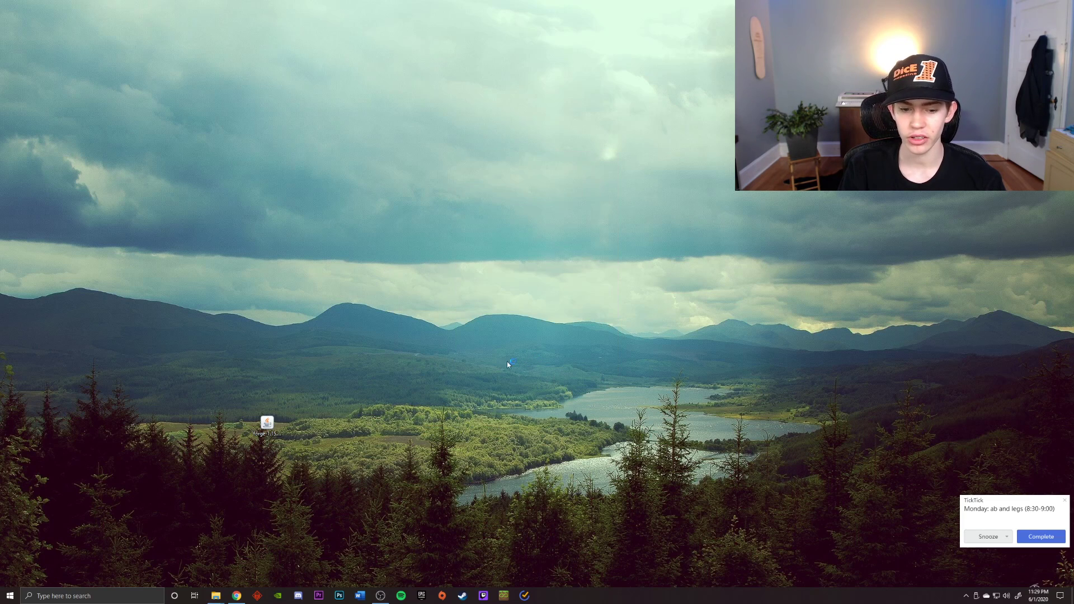
Step: Install the Forge 1.15.2 client into the .minecraft folder and close the installer
right_click(272, 424)
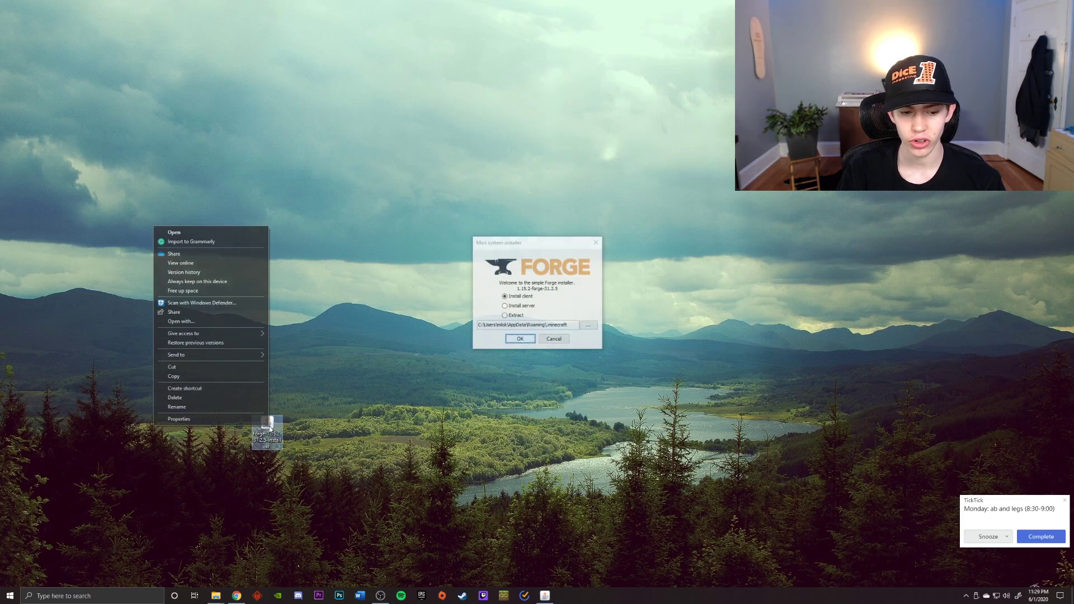
click(521, 261)
click(477, 296)
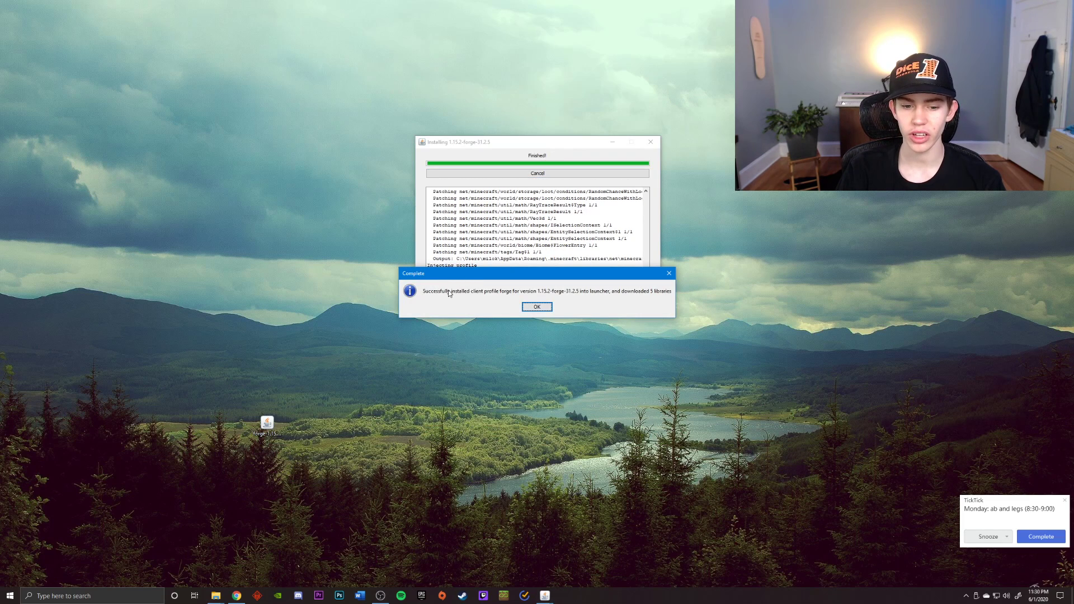
click(529, 307)
Step: Start the Minecraft Launcher, check its list of installations for the Forge 1.15.2 profile and minimise the launcher
click(90, 596)
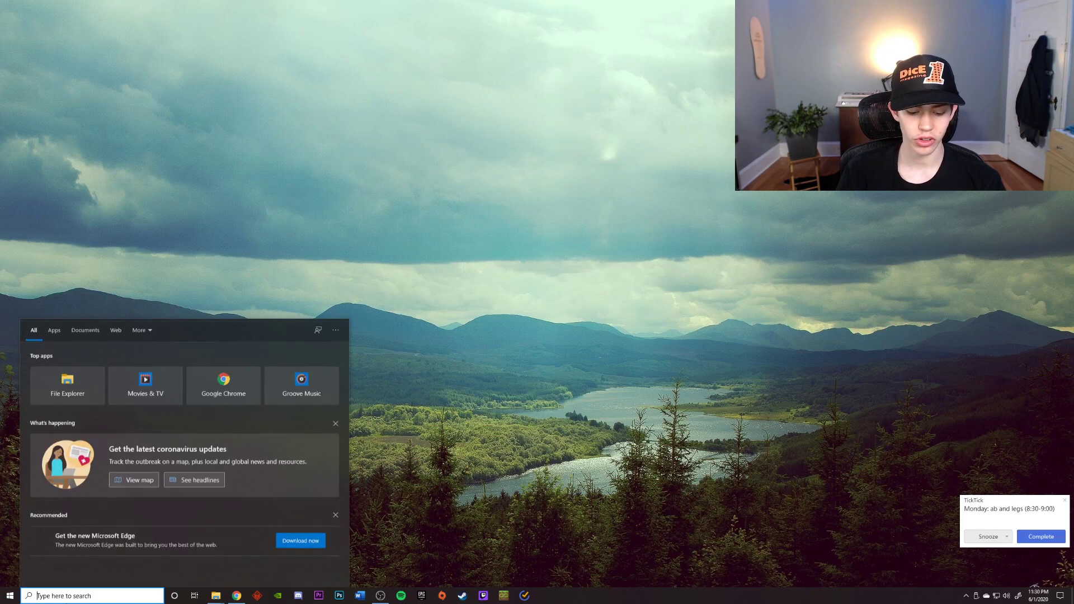
text(mine)
click(70, 367)
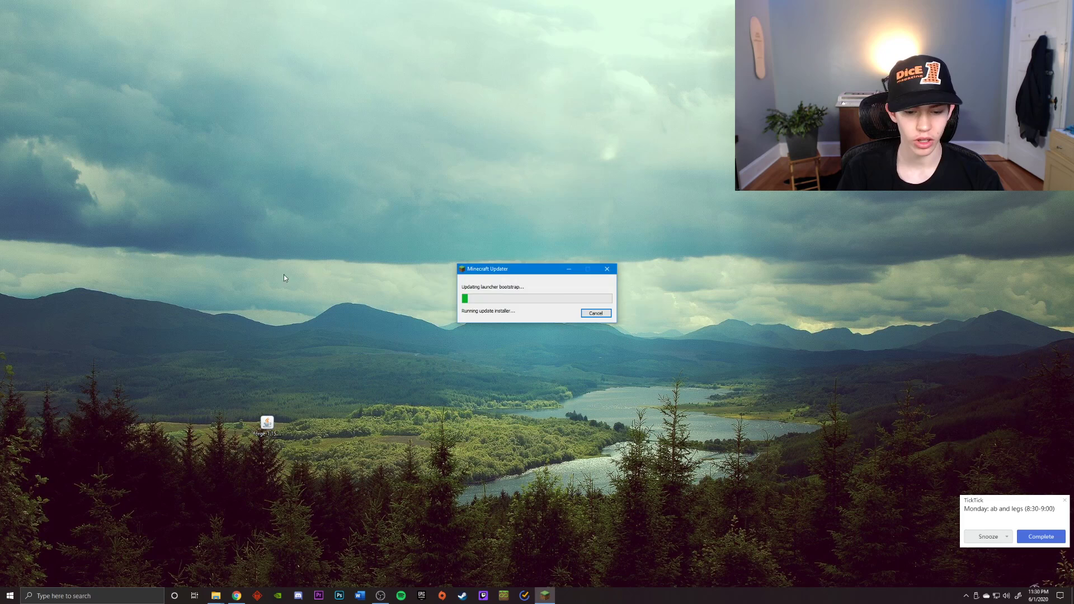
click(124, 237)
click(124, 238)
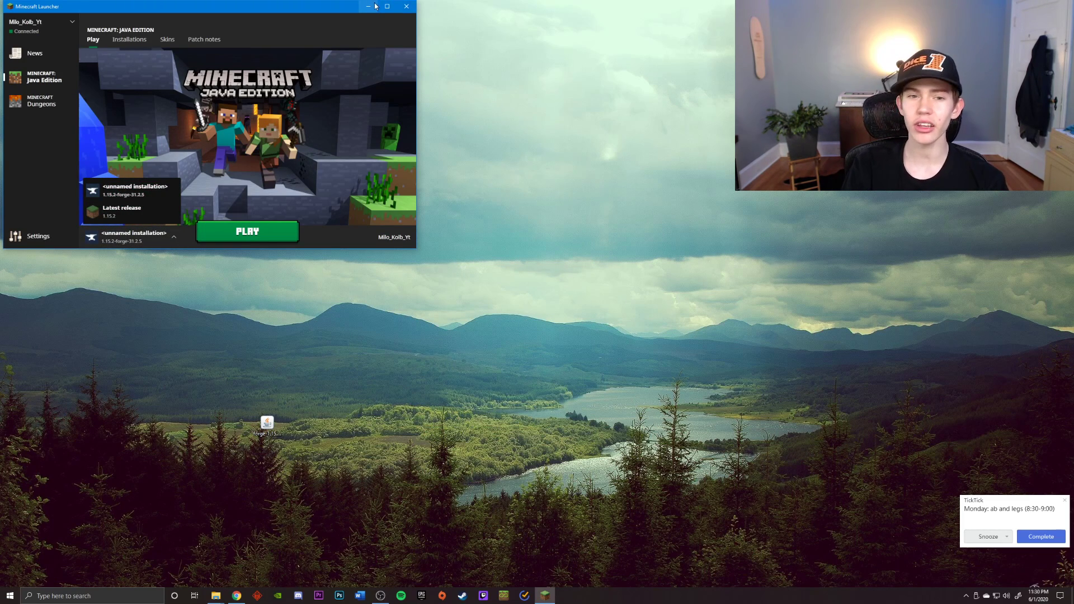
click(375, 6)
Step: Switch to Chrome, find the OptiFine website from a new tab and open its downloads page
click(236, 596)
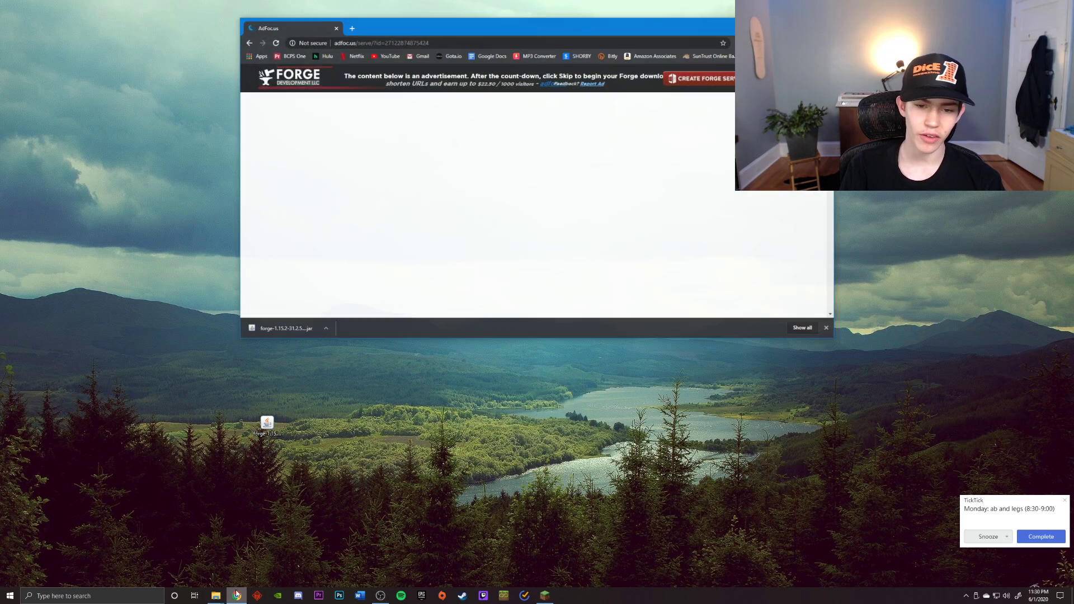
click(355, 19)
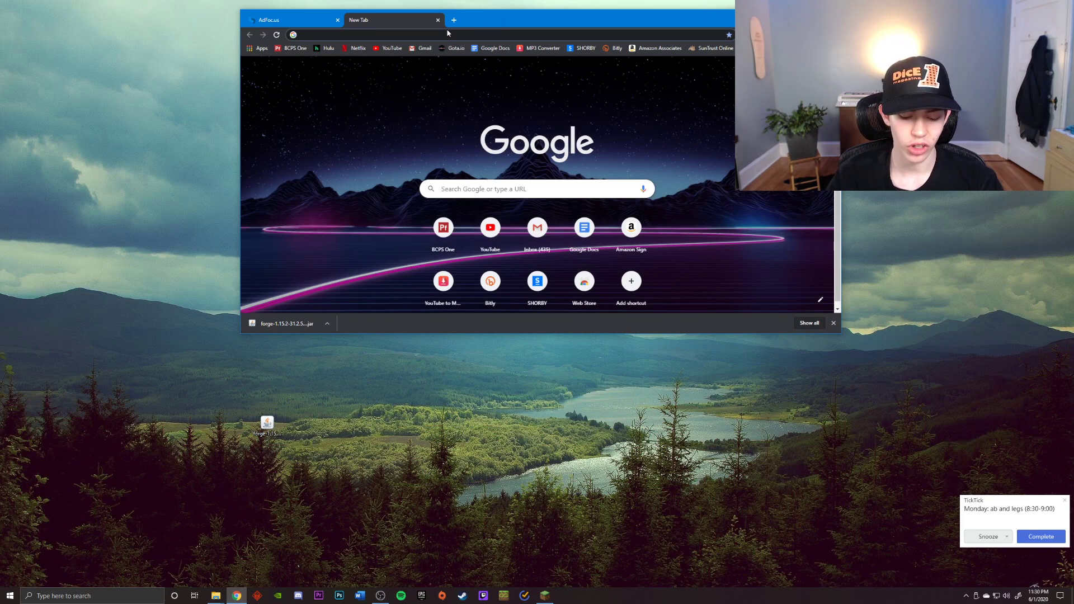
text(optifine)
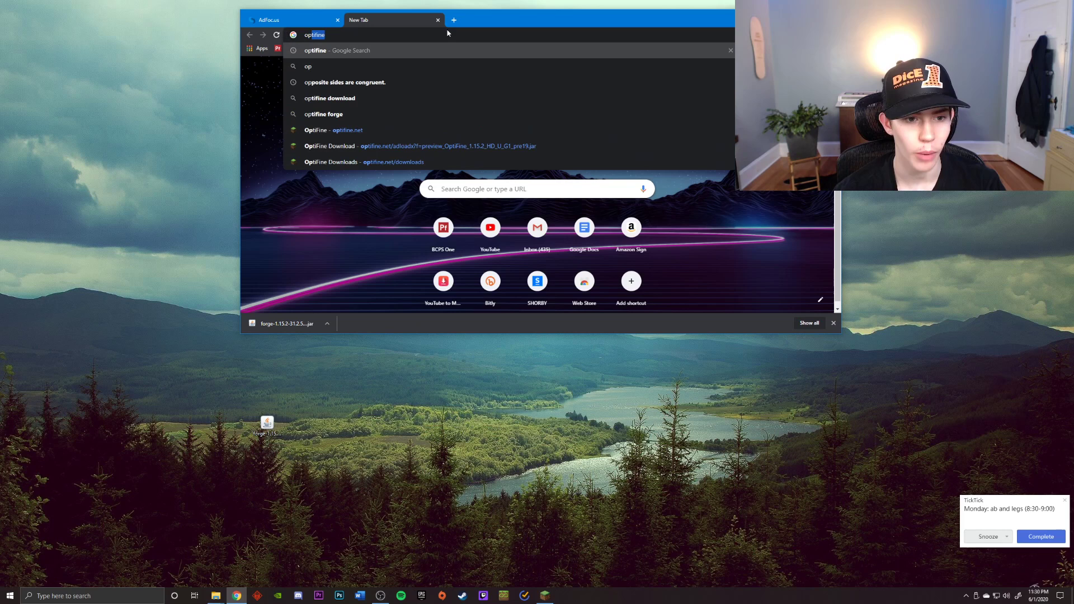
click(525, 85)
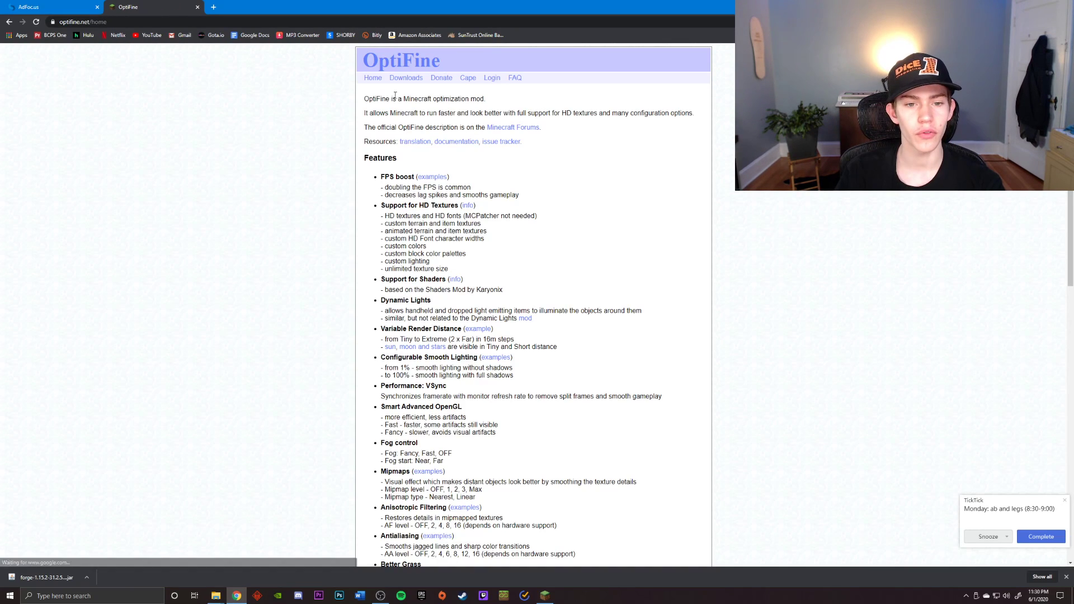
click(409, 81)
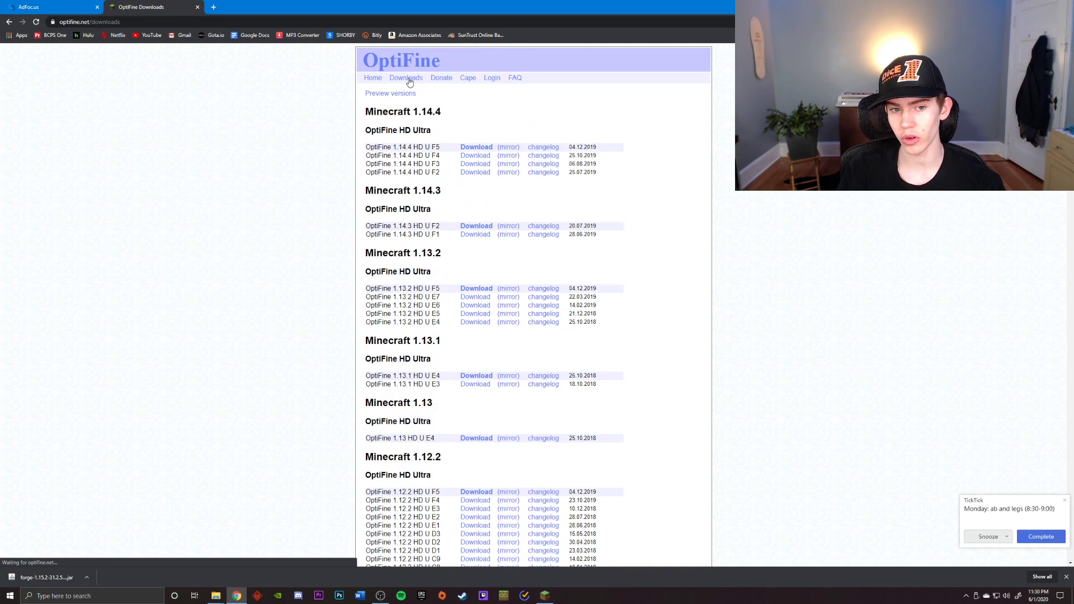
Step: Download preview_OptiFine_1.15.2_HD_U_G1_pre19.jar from the preview versions, keeping one copy and discarding the duplicate download
click(390, 95)
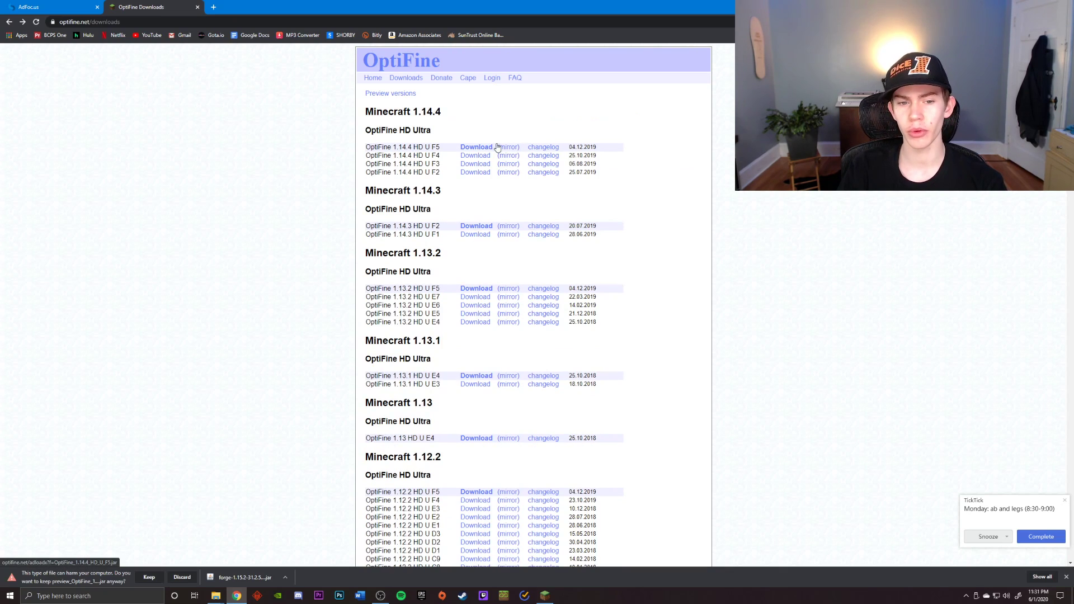
click(390, 93)
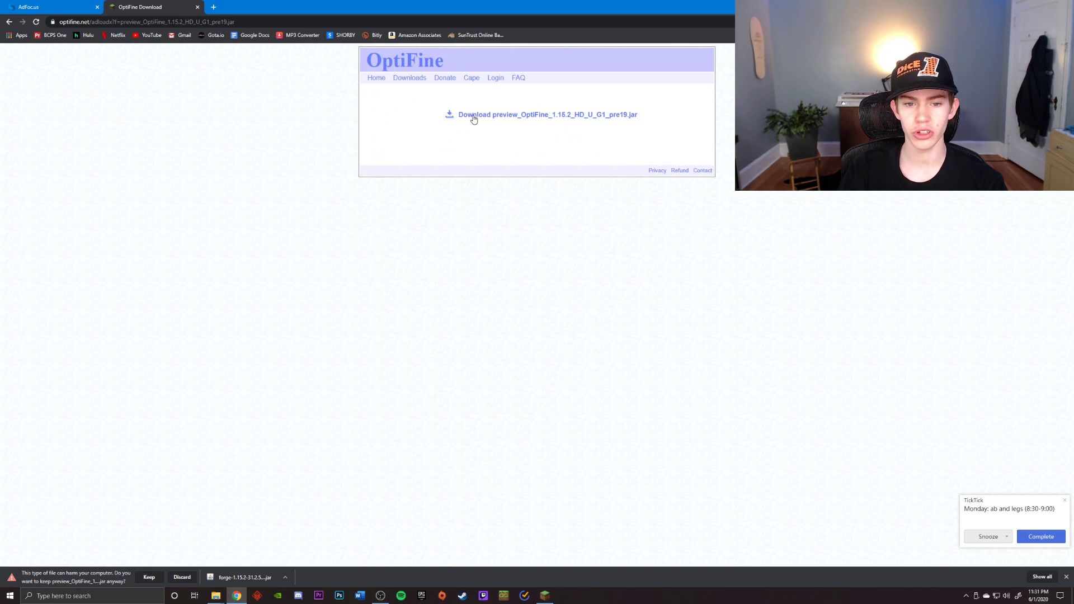
click(473, 118)
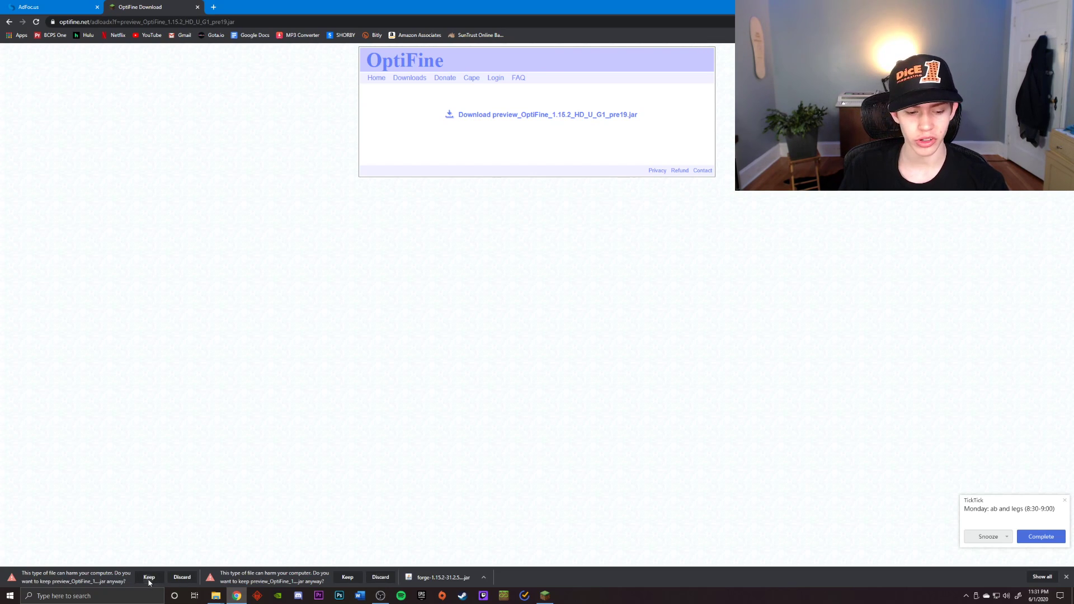
click(150, 578)
click(279, 577)
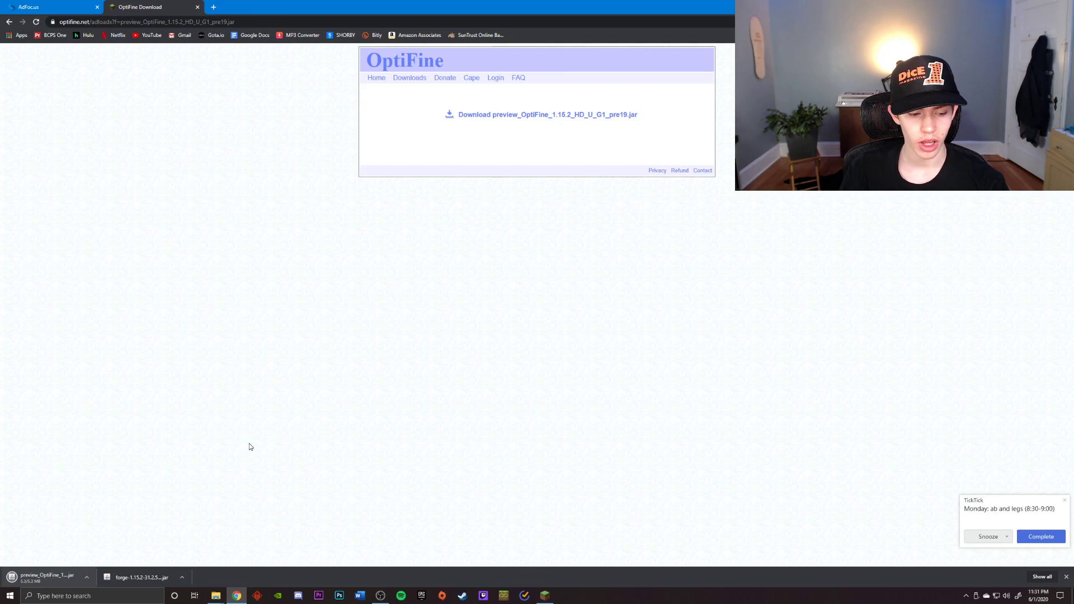
Step: Place the downloaded OptiFine file on the desktop beside the Forge installer and minimise the browser
key(super+Down)
drag(275, 330, 295, 329)
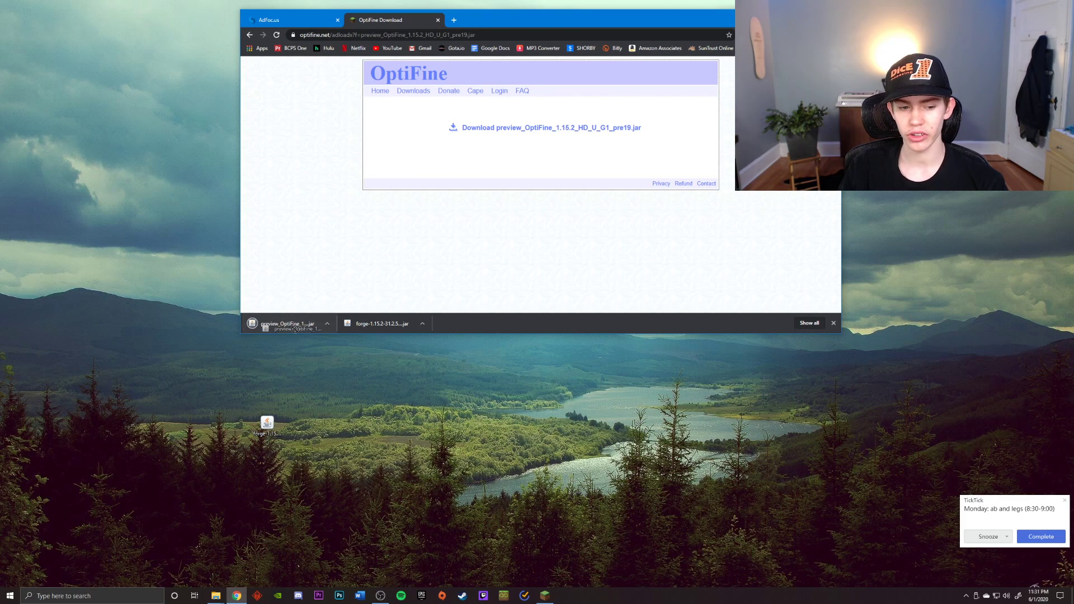
drag(422, 417, 423, 419)
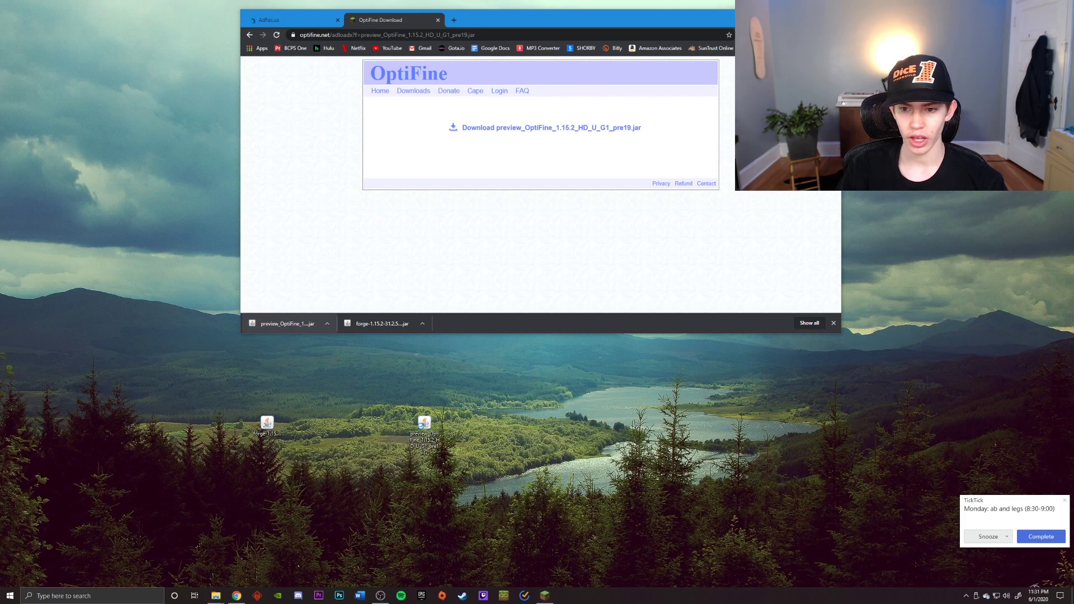
key(super+Down)
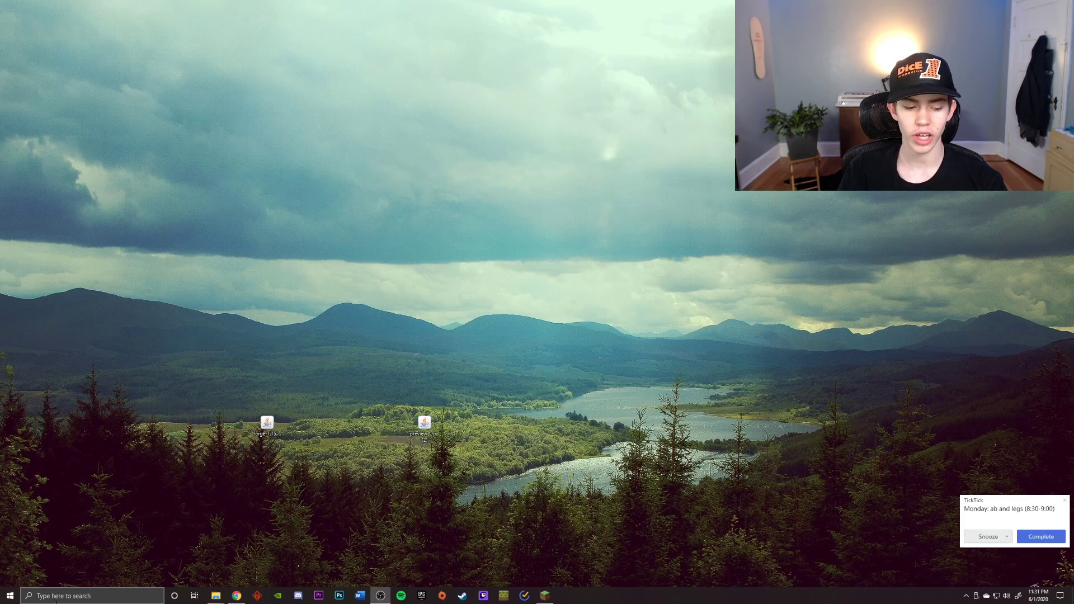
Step: Run %appdata% to open the Roaming folder and maximise its window on this screen
click(85, 595)
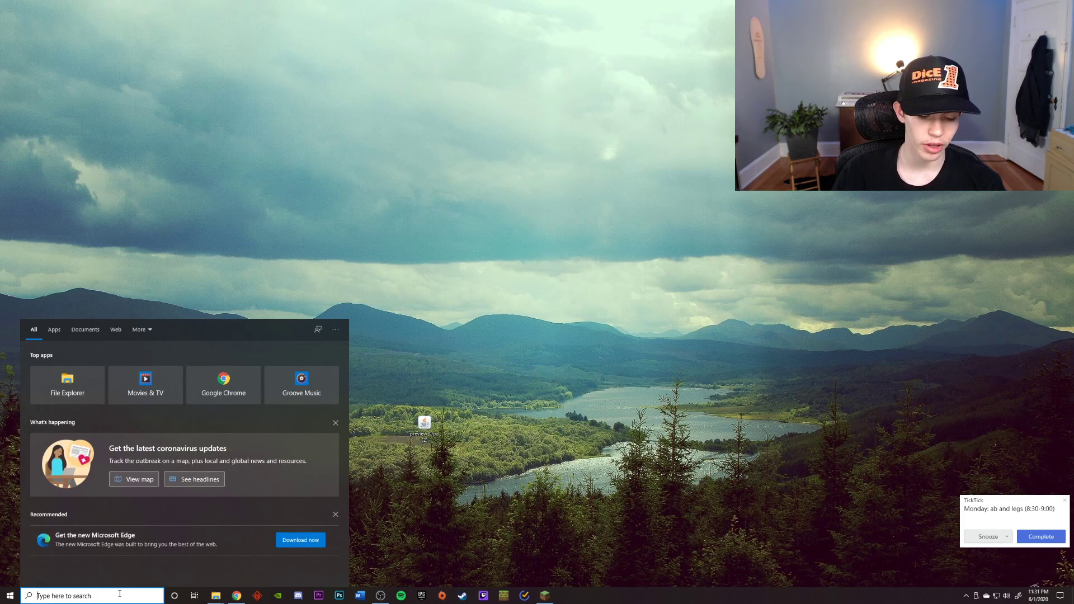
text(run)
click(76, 370)
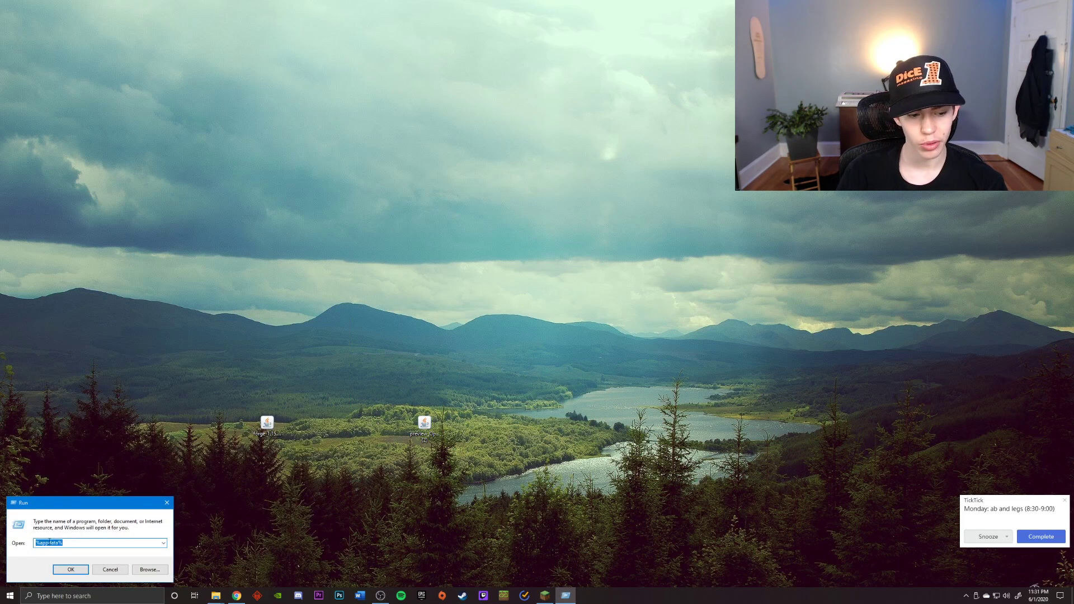
drag(95, 507, 283, 225)
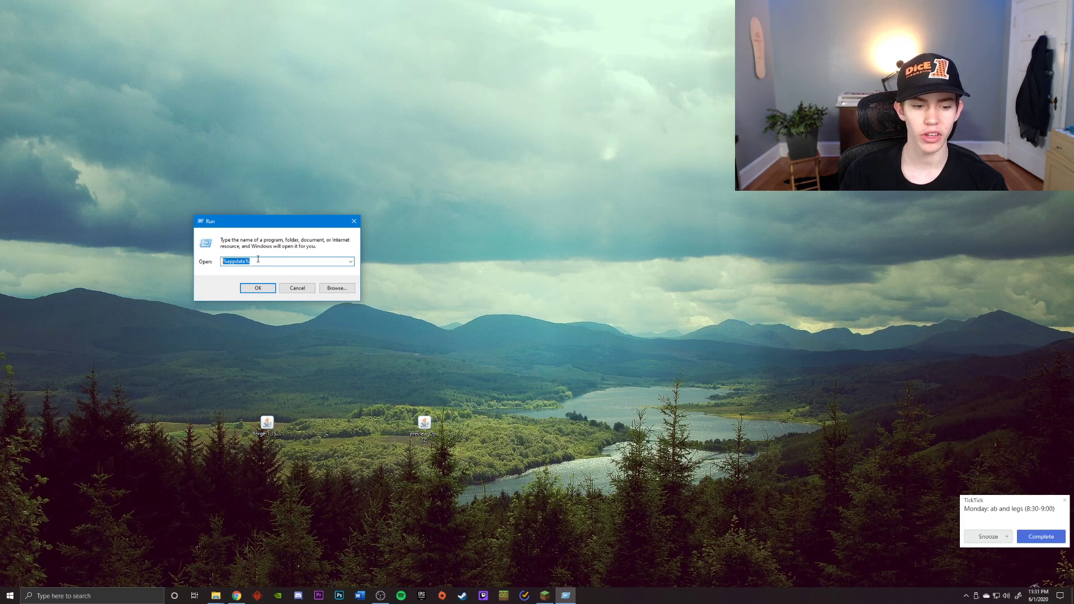
click(261, 289)
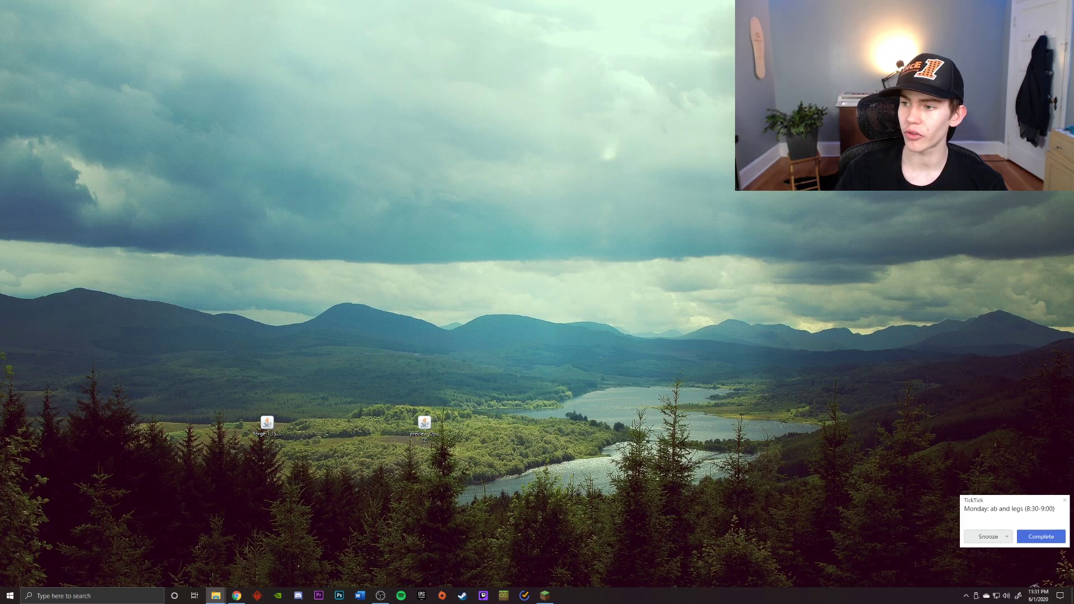
drag(869, 185, 401, 0)
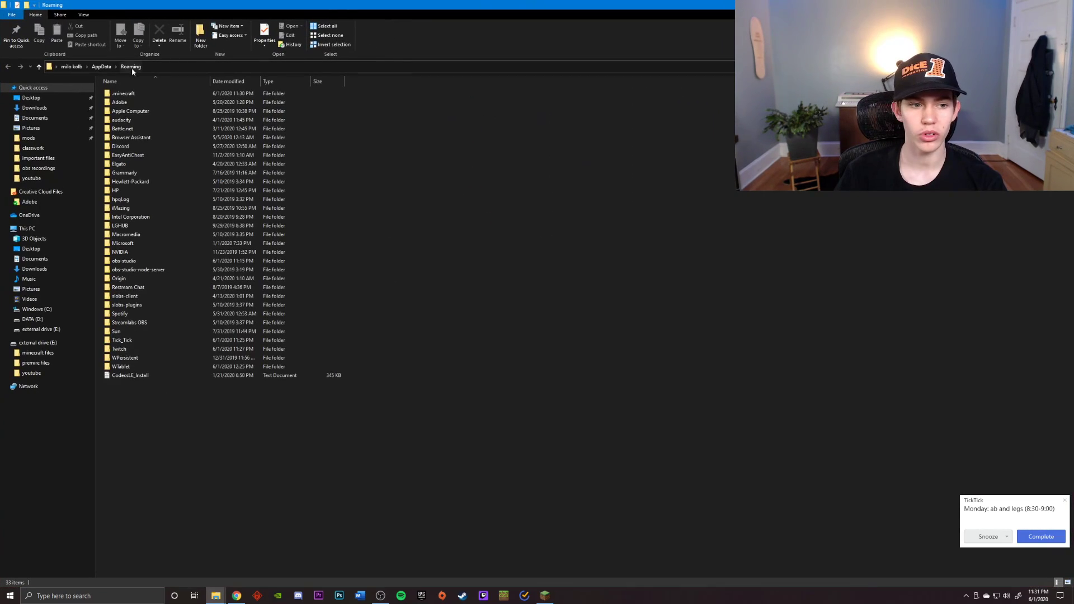
Step: Open the mods folder inside the .minecraft folder
double_click(130, 94)
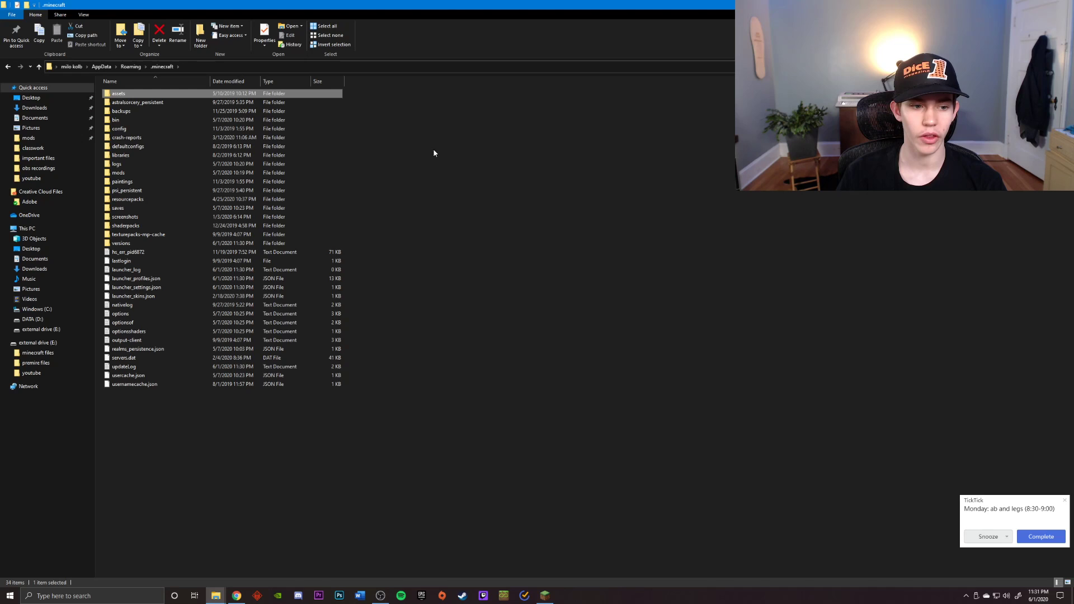
click(233, 177)
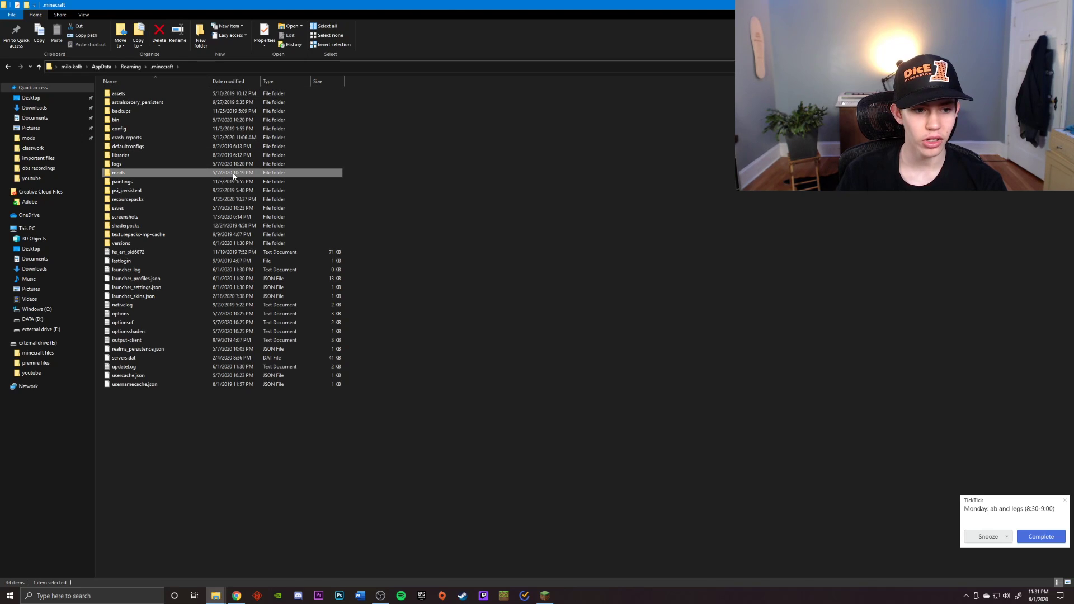
double_click(233, 177)
Step: Shrink the mods folder window, move the desktop's OptiFine file beside it and show the desktop
drag(553, 7, 615, 54)
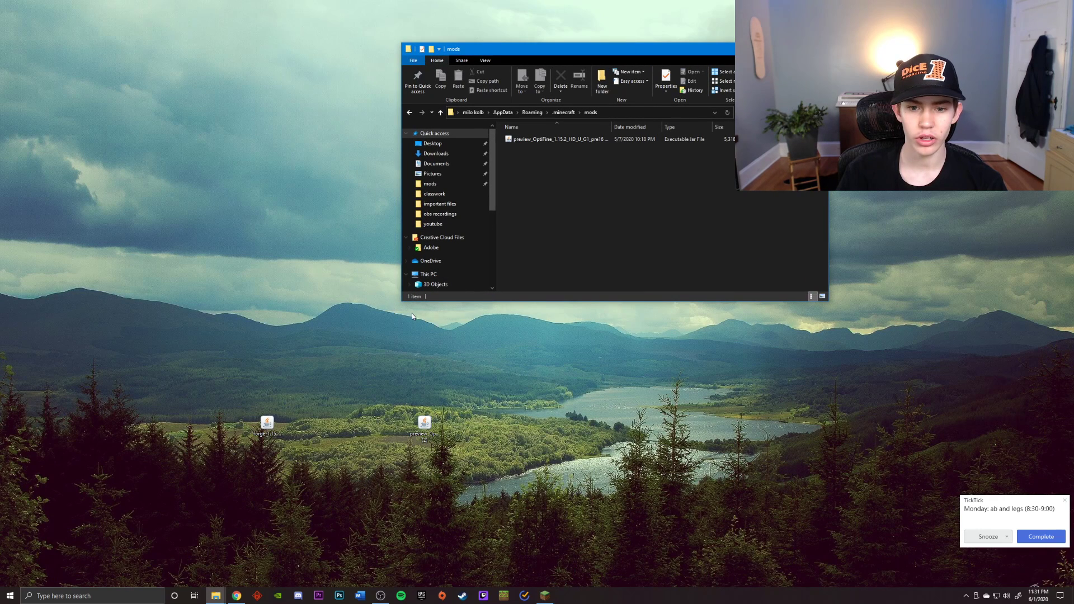
drag(424, 426, 299, 185)
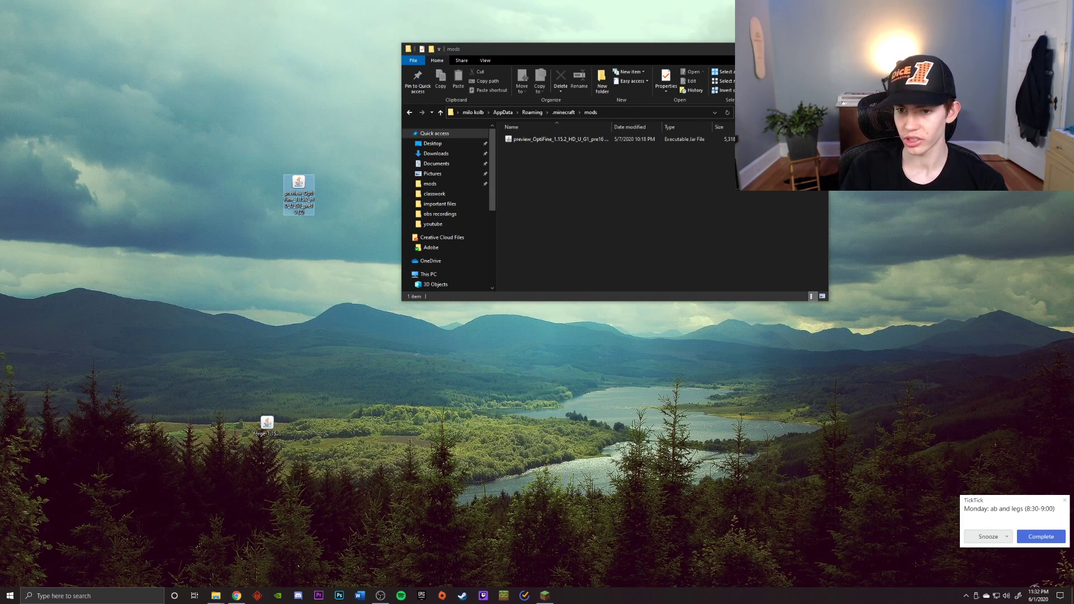
key(super+d)
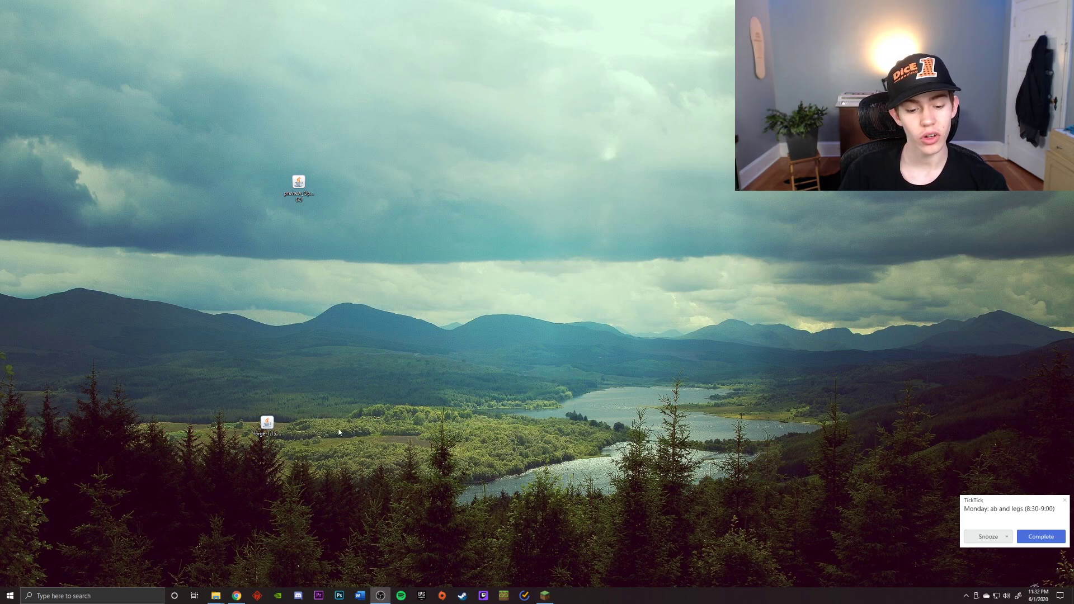
Step: Switch to the Minecraft Launcher, start the 1.15.2-forge-31.2.5 installation and open the game's video settings
click(551, 598)
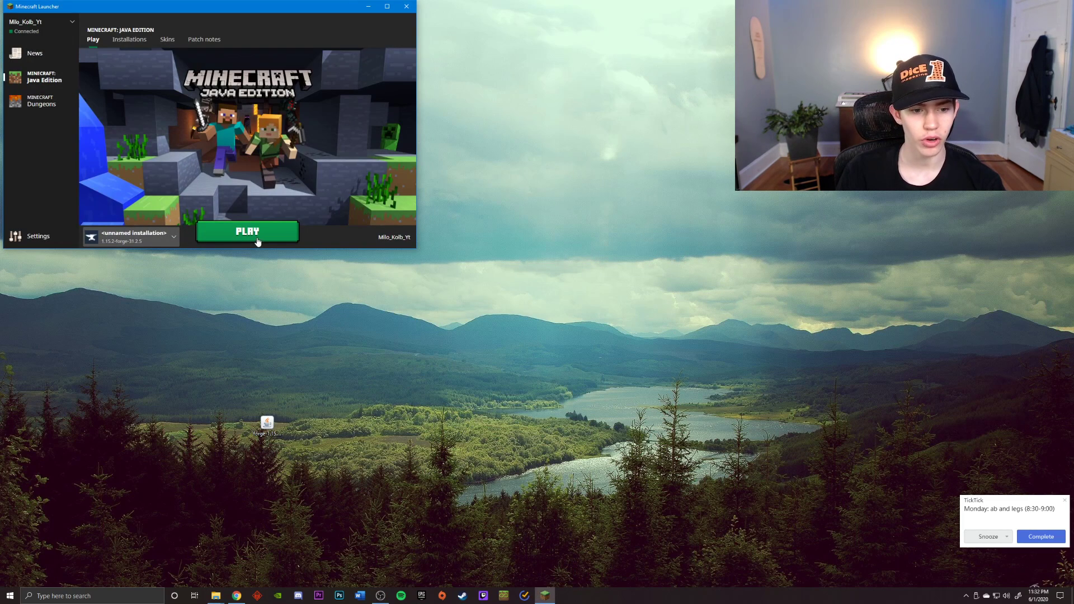
click(259, 239)
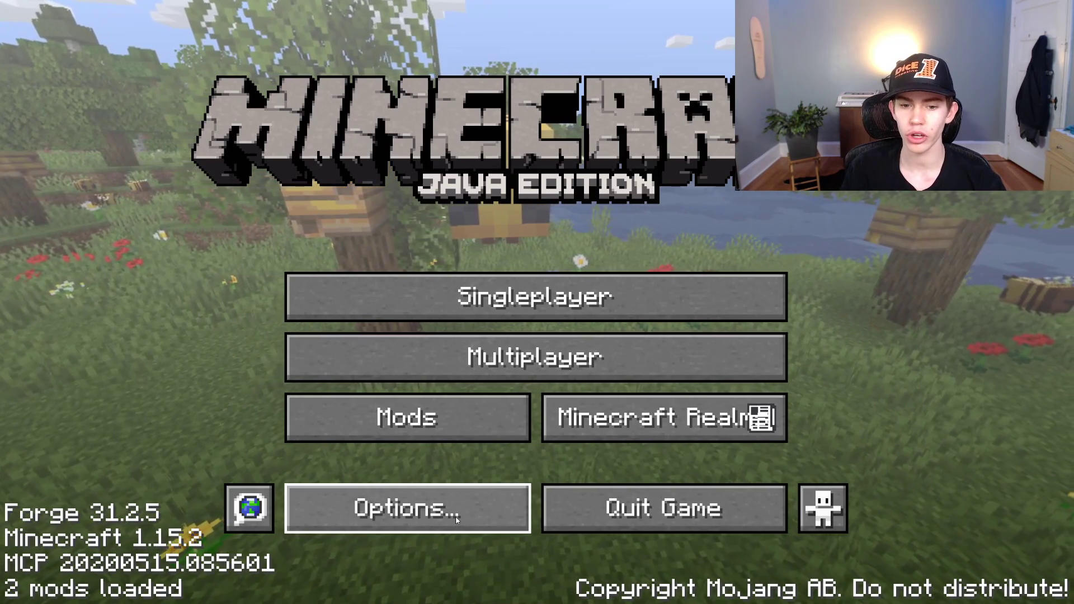
click(455, 519)
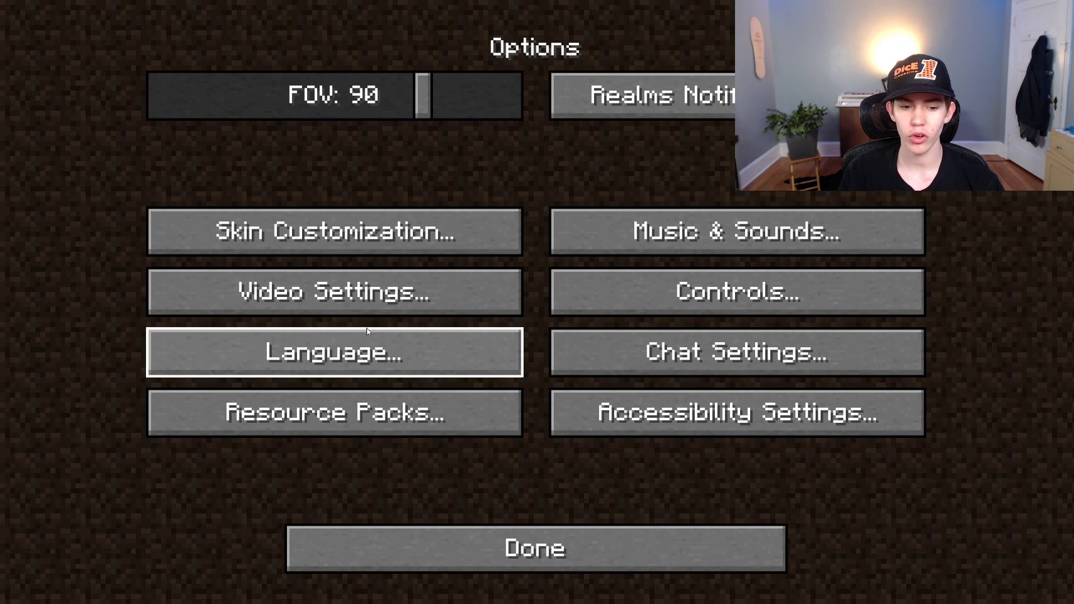
click(354, 306)
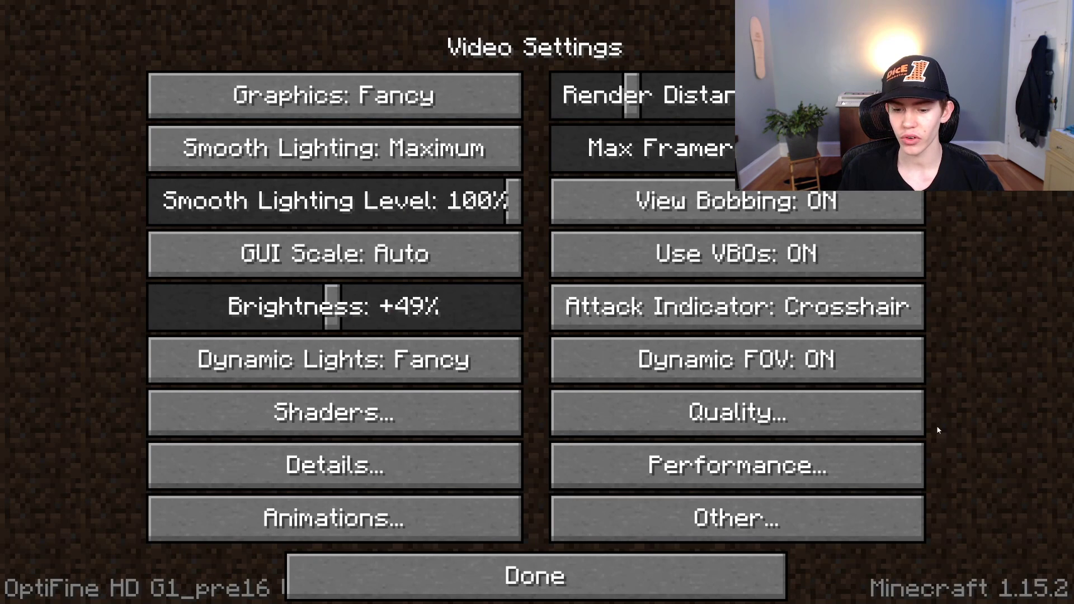
Step: Turn Dynamic Updates on in the performance settings and return to the video settings
click(837, 470)
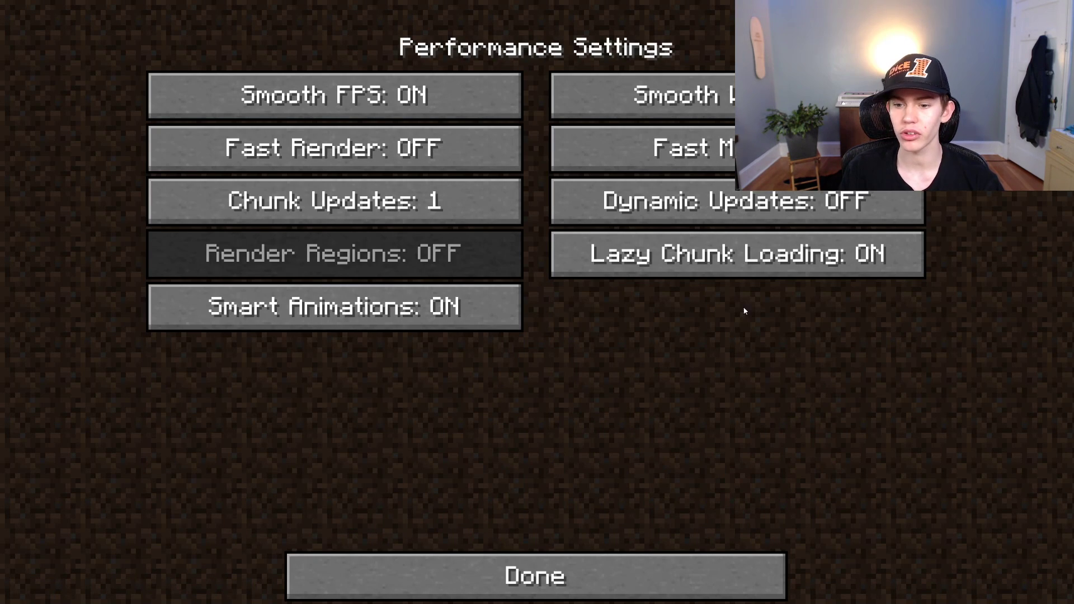
click(712, 199)
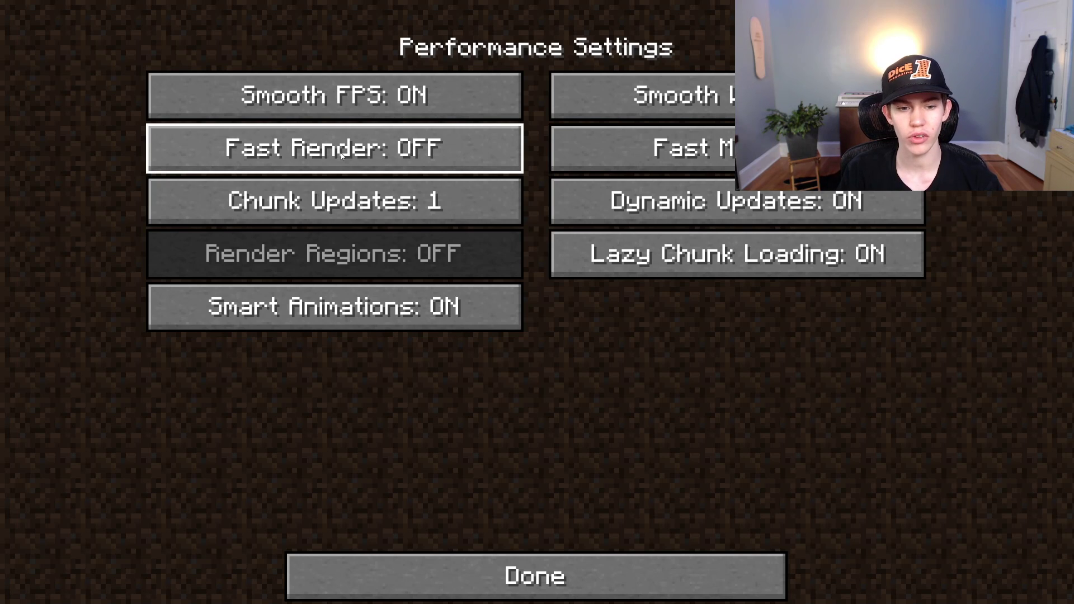
click(400, 568)
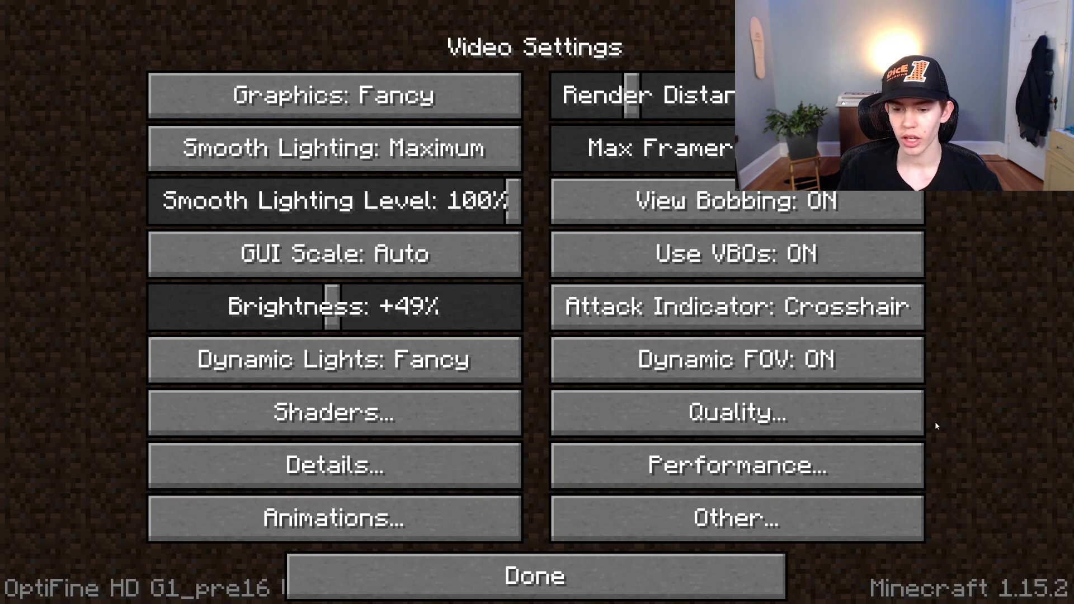
Step: Turn off Natural Textures, Custom Colors, Better Snow and Random Entities in the quality settings
click(875, 413)
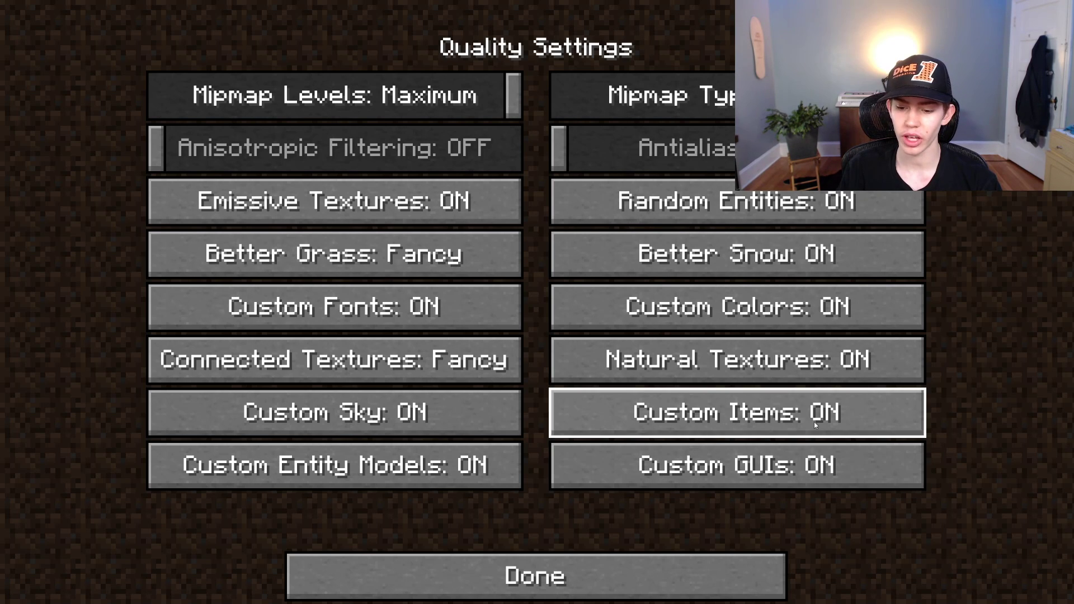
click(796, 364)
click(797, 297)
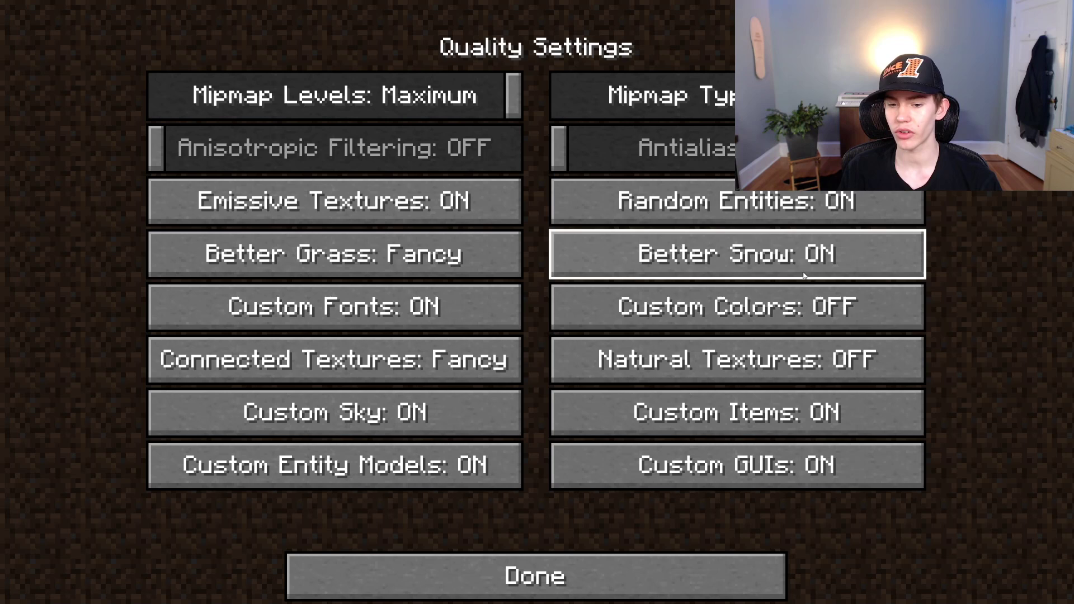
click(798, 253)
click(797, 204)
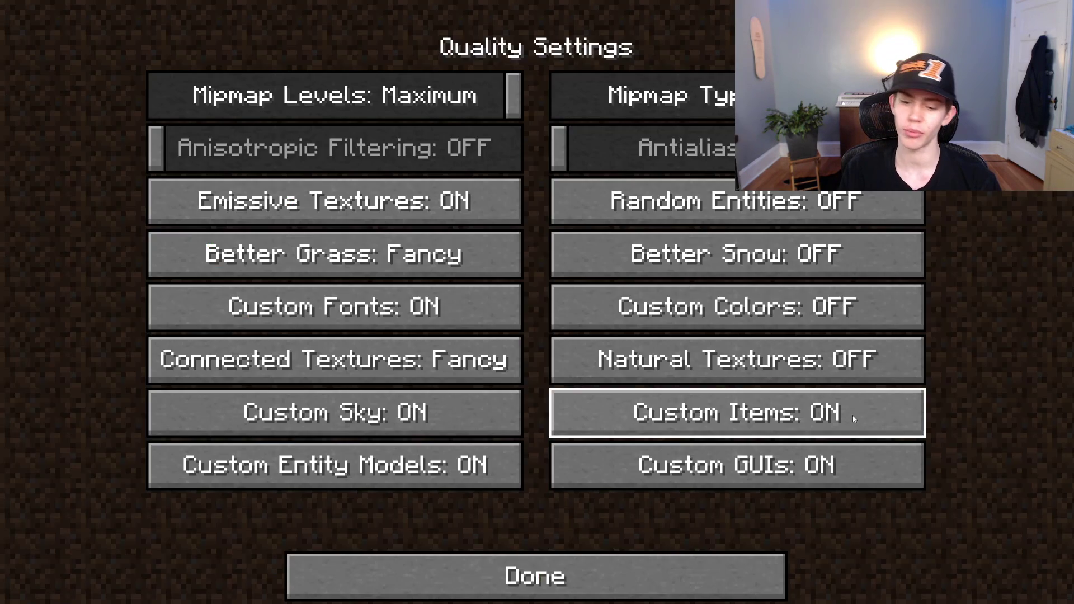
Step: Turn off Custom Items, GUIs, Fonts, Sky and Entity Models, Emissive and Connected Textures and Better Grass, and leave the quality settings
key(Escape)
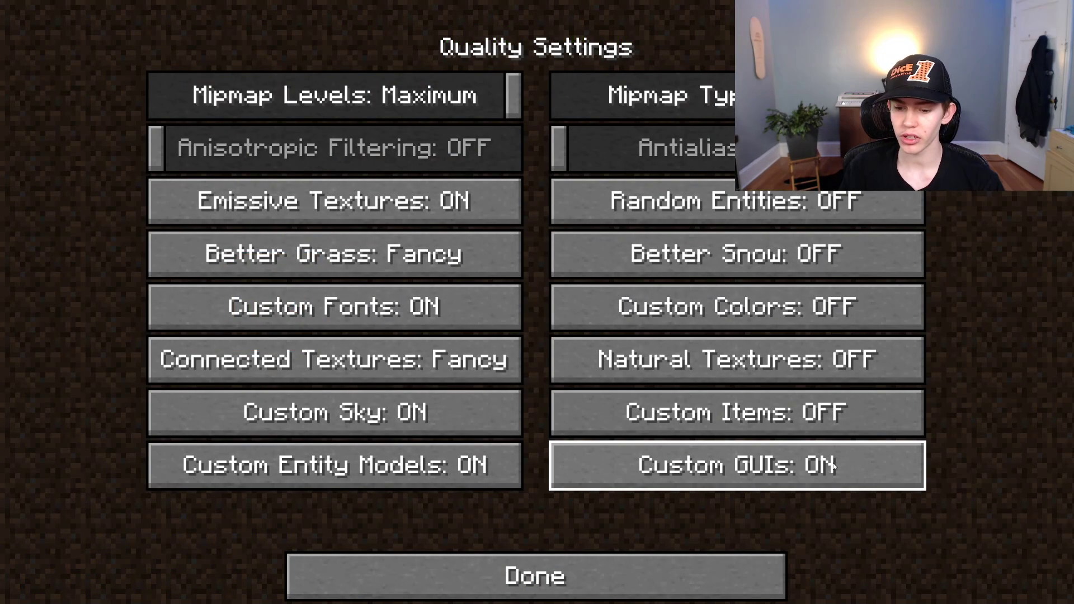
click(834, 467)
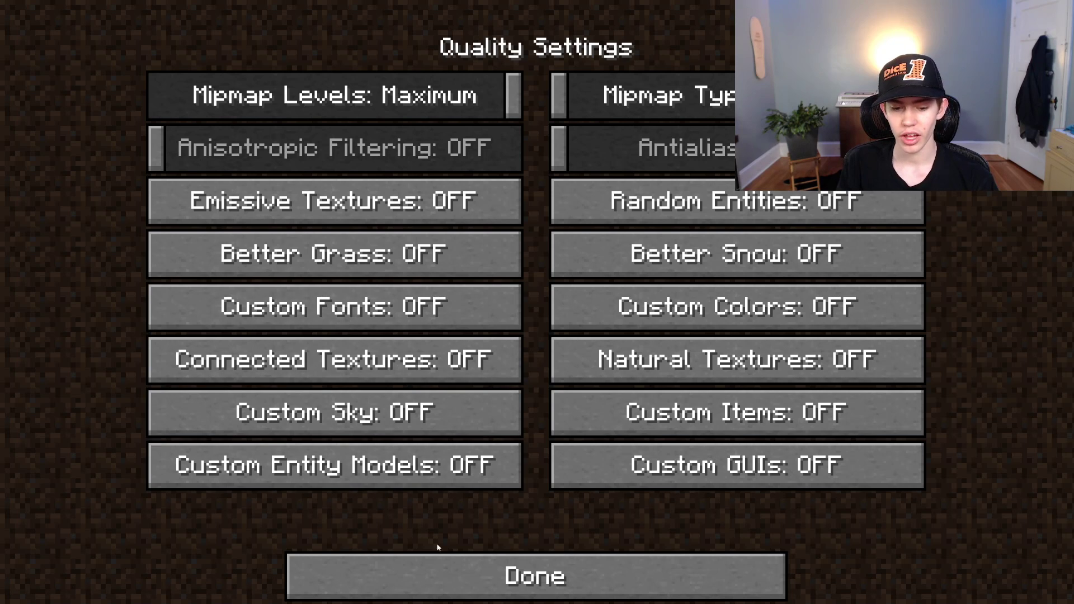
click(459, 563)
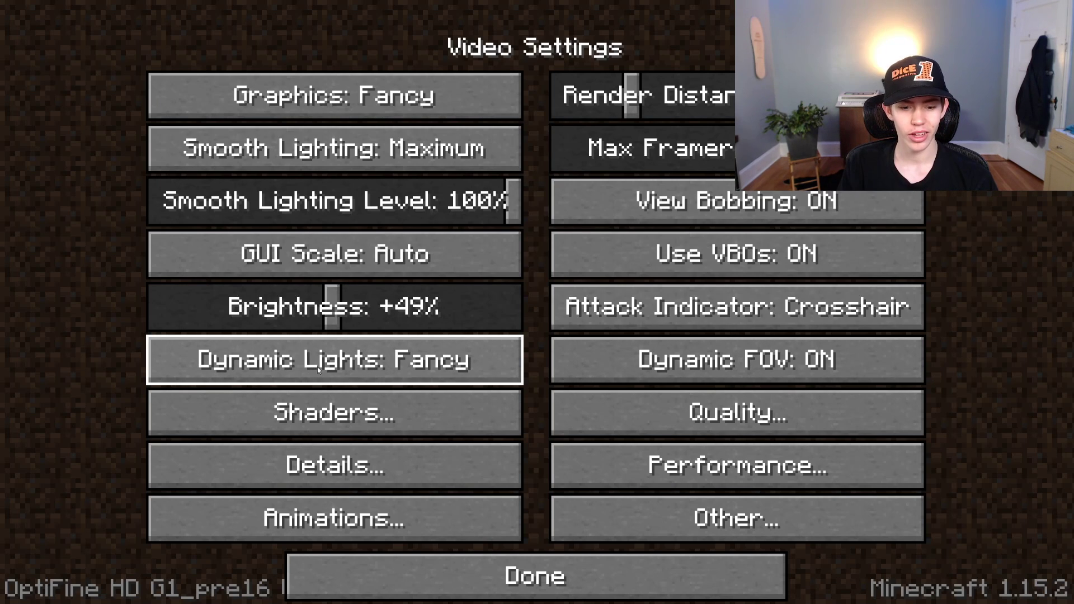
Step: Turn off Dynamic Lights and set the shader selection to OFF, returning to the video settings
click(388, 354)
click(322, 414)
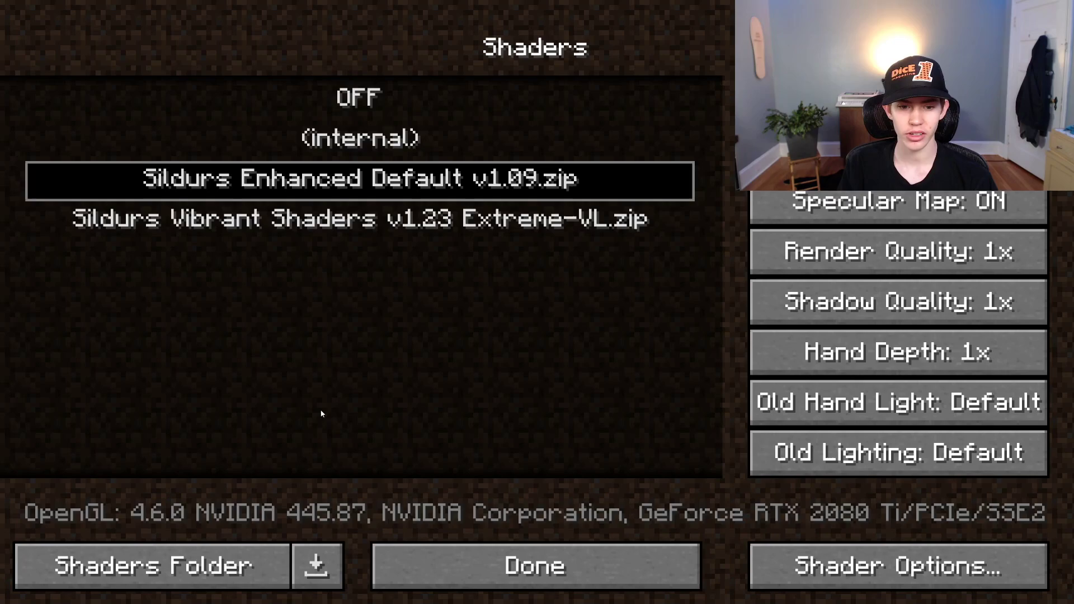
click(349, 91)
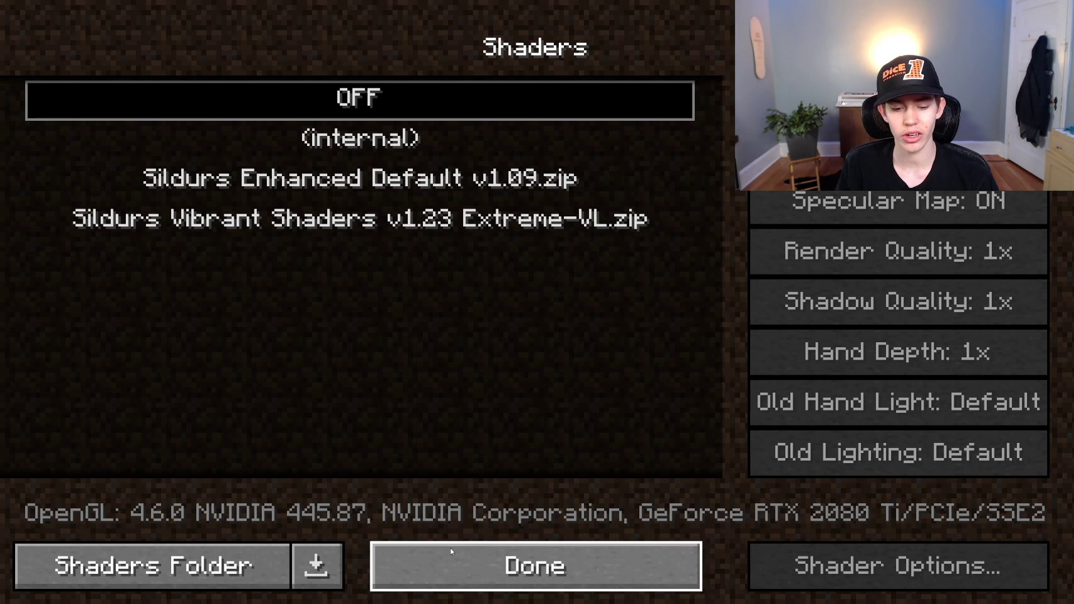
click(451, 550)
Step: Turn off Clouds, Sky, Sun & Moon, Stars, Fog, tooltips, Entity Shadows and Alternate Blocks, set Translucent Blocks, Dropped Items and Vignette to Fast, and minimize Biome Blend
click(331, 458)
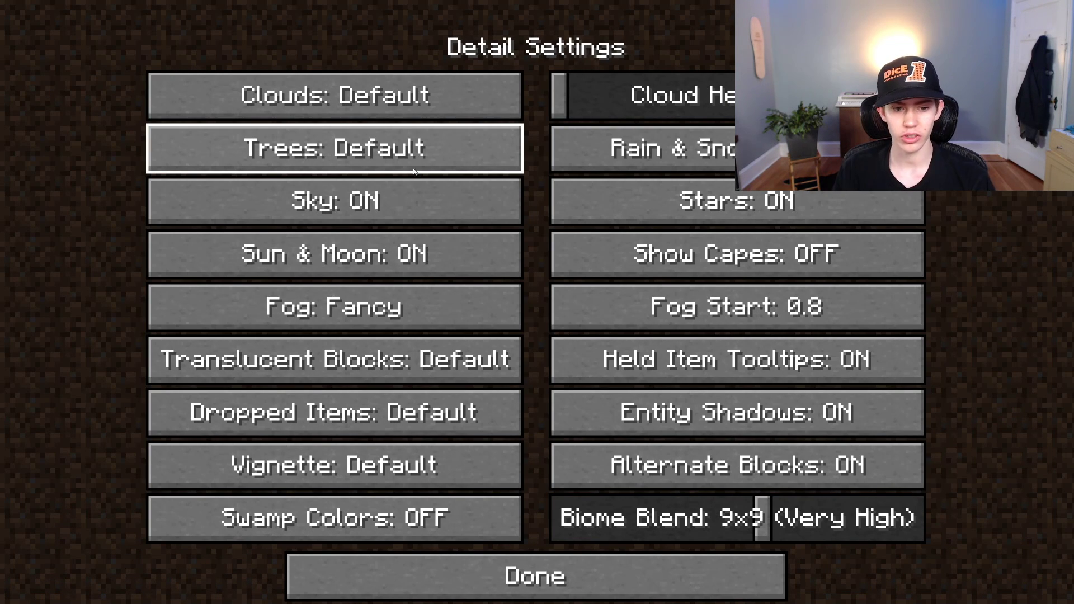
click(728, 473)
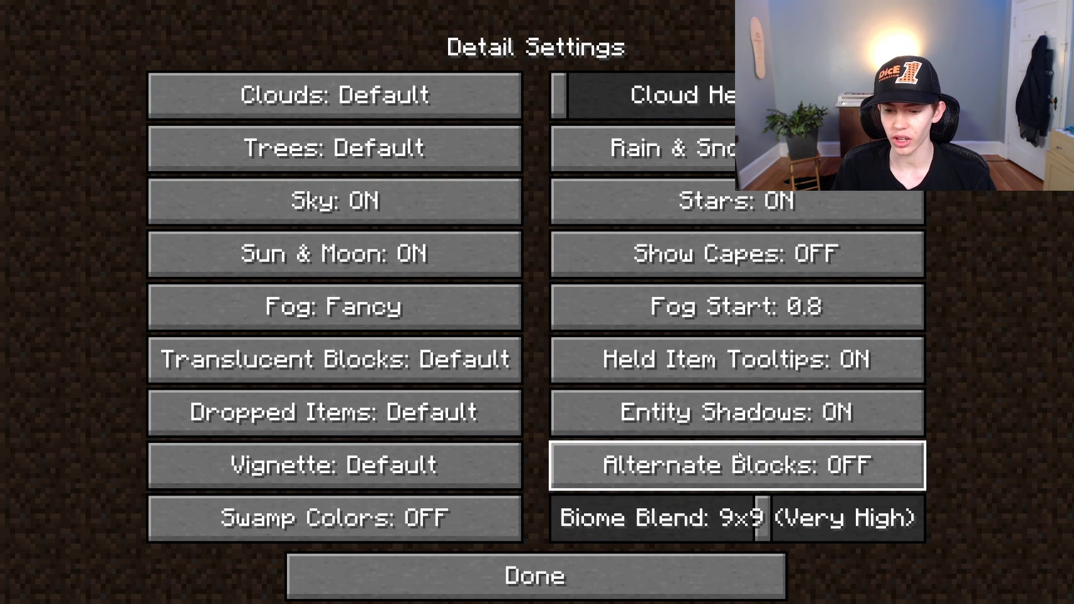
click(727, 414)
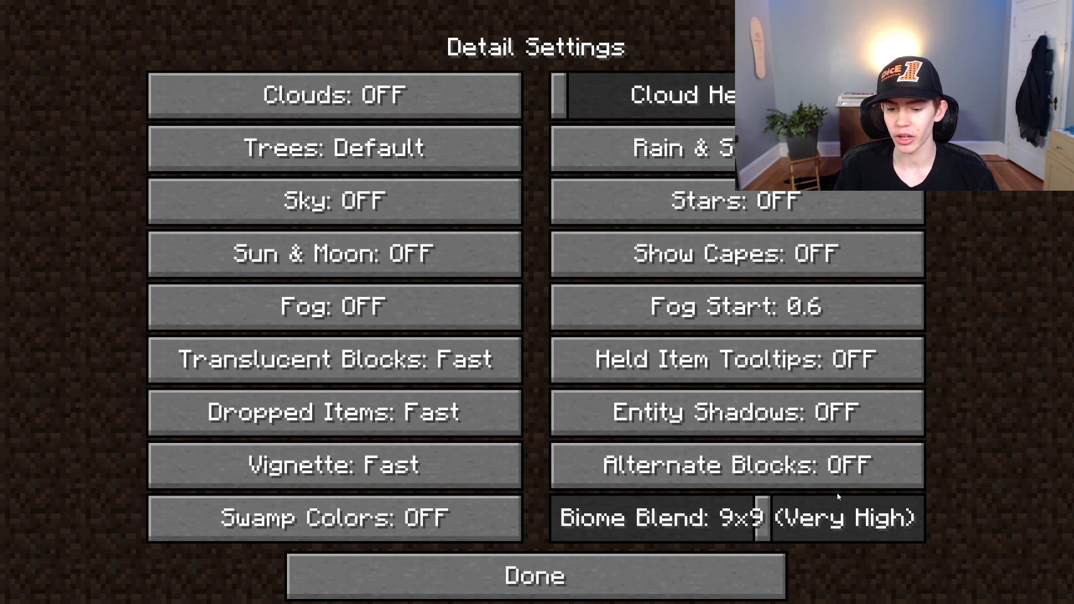
drag(756, 516, 562, 518)
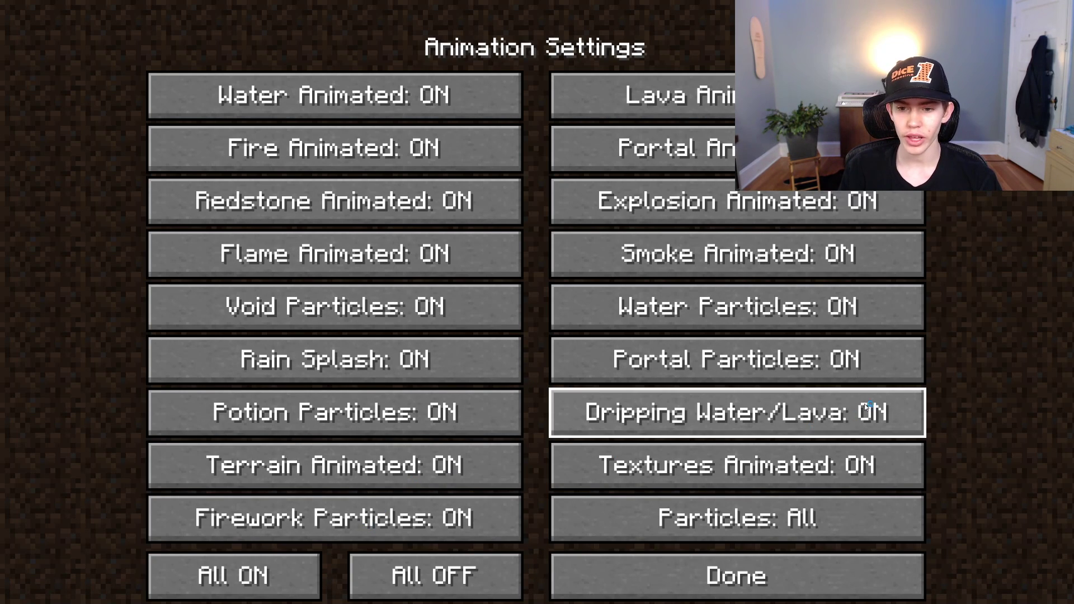
Step: Switch all animations off in the animation settings and leave the video settings and options
click(399, 586)
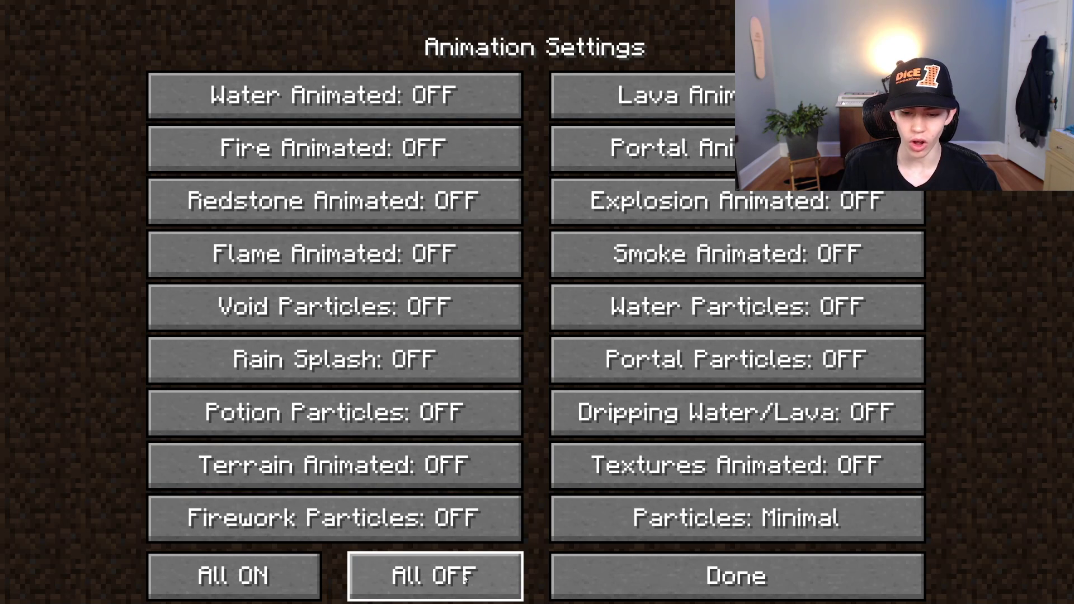
click(649, 575)
click(620, 560)
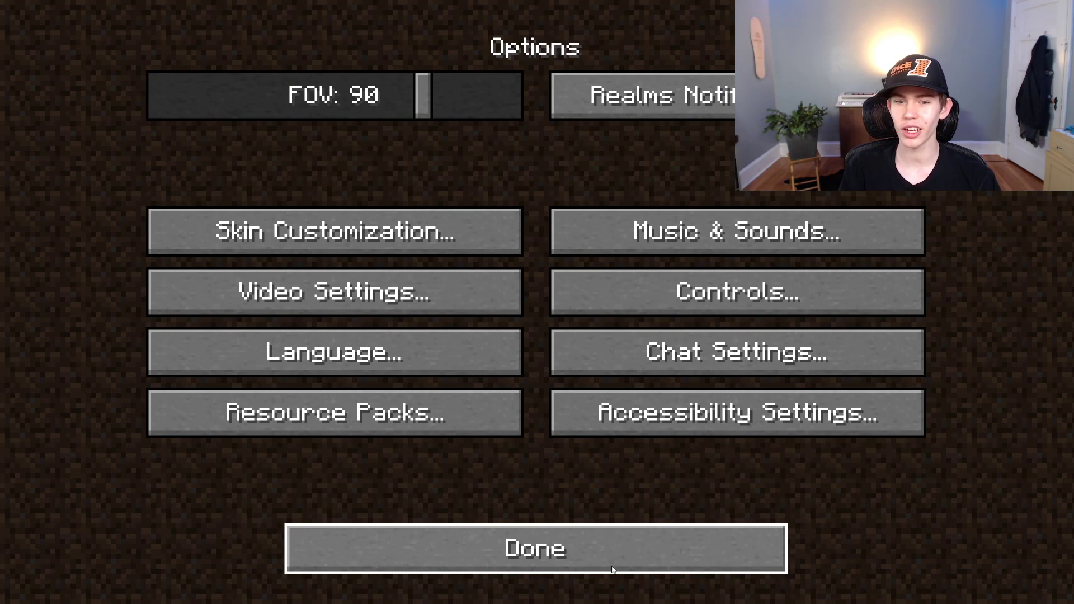
click(566, 559)
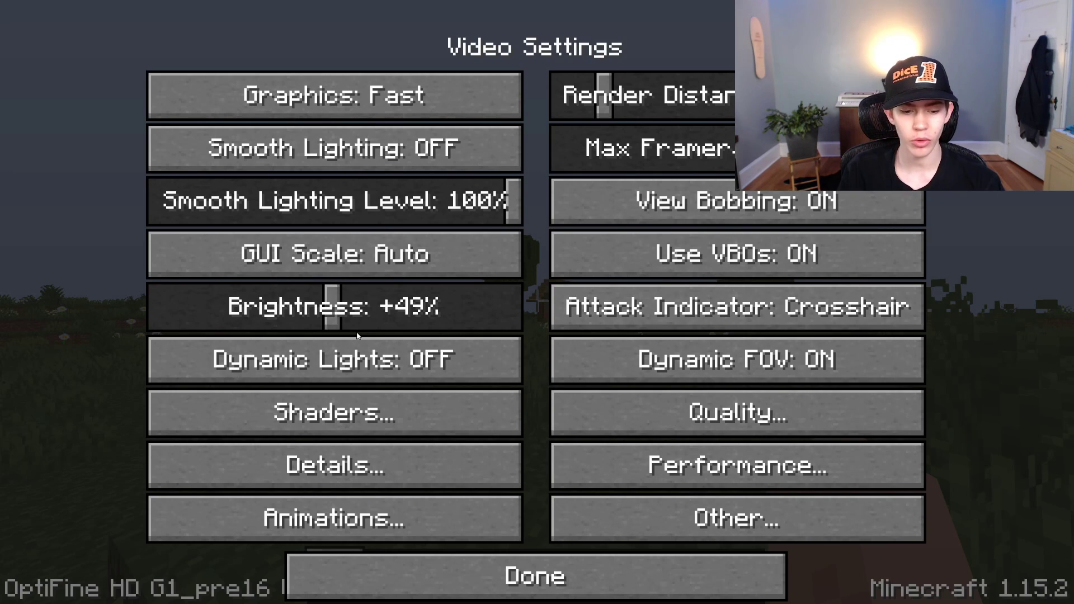
Step: Review the Dynamic Lights, shader and detail settings from inside the world
mouse_move(352, 379)
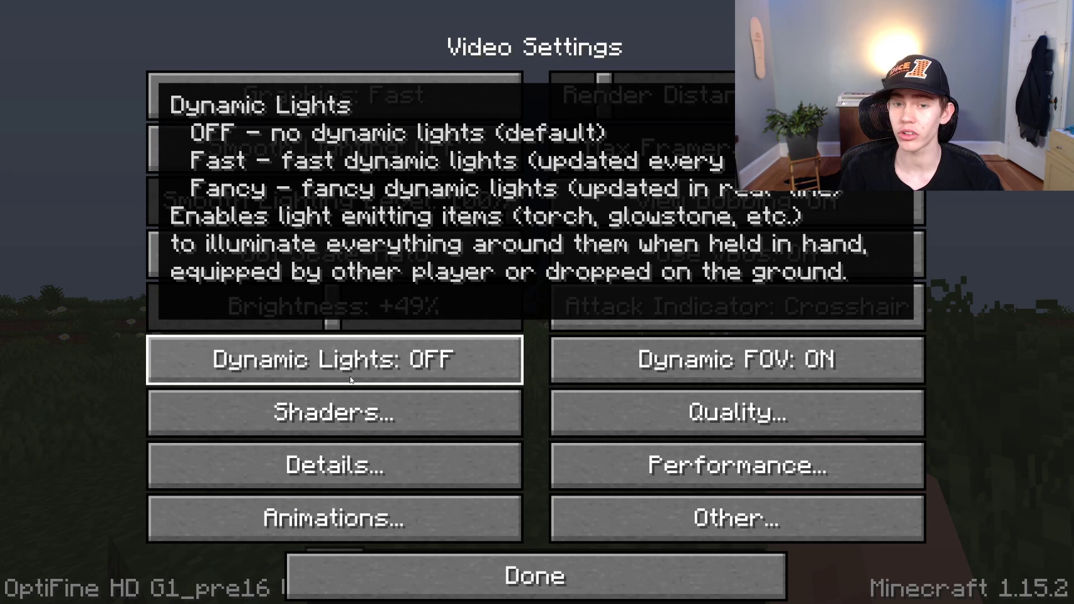
click(261, 412)
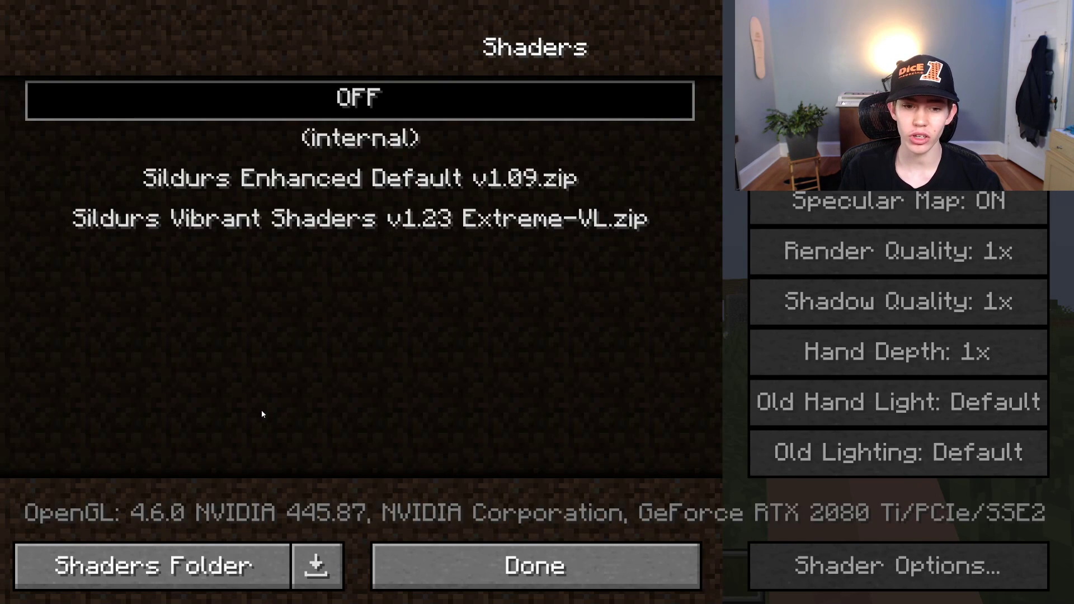
click(431, 565)
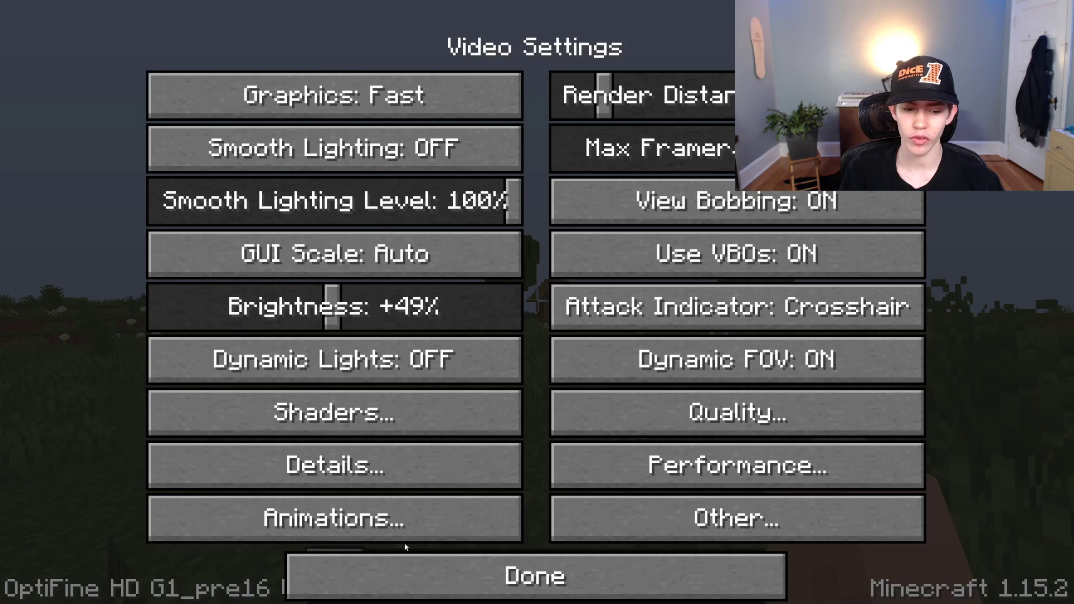
click(312, 450)
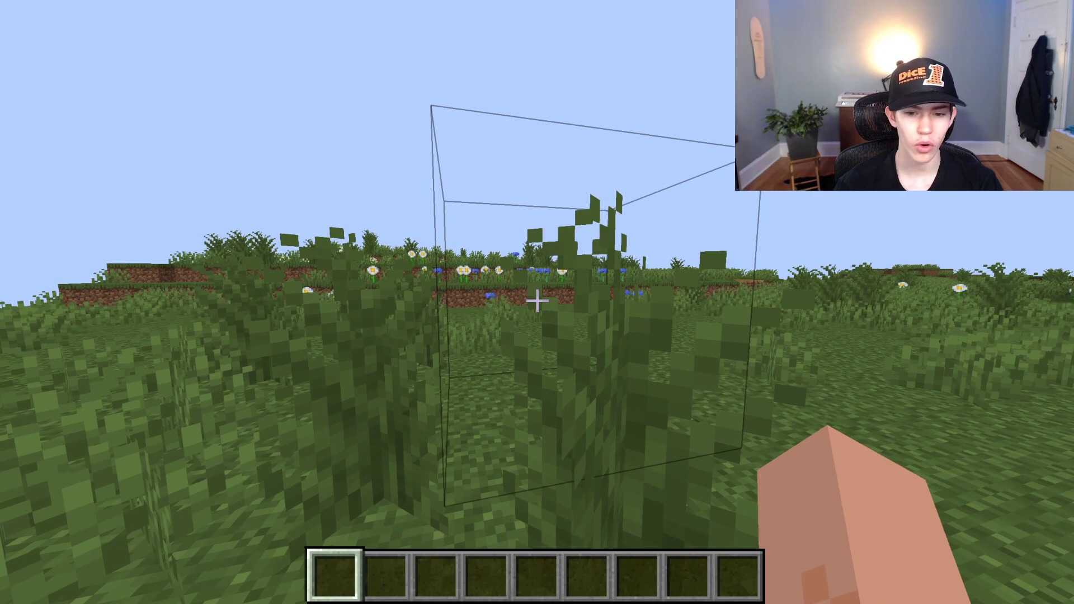
Step: Show the debug overlay, walk around the plains to check the frame rate, and hide the overlay again
key(F3)
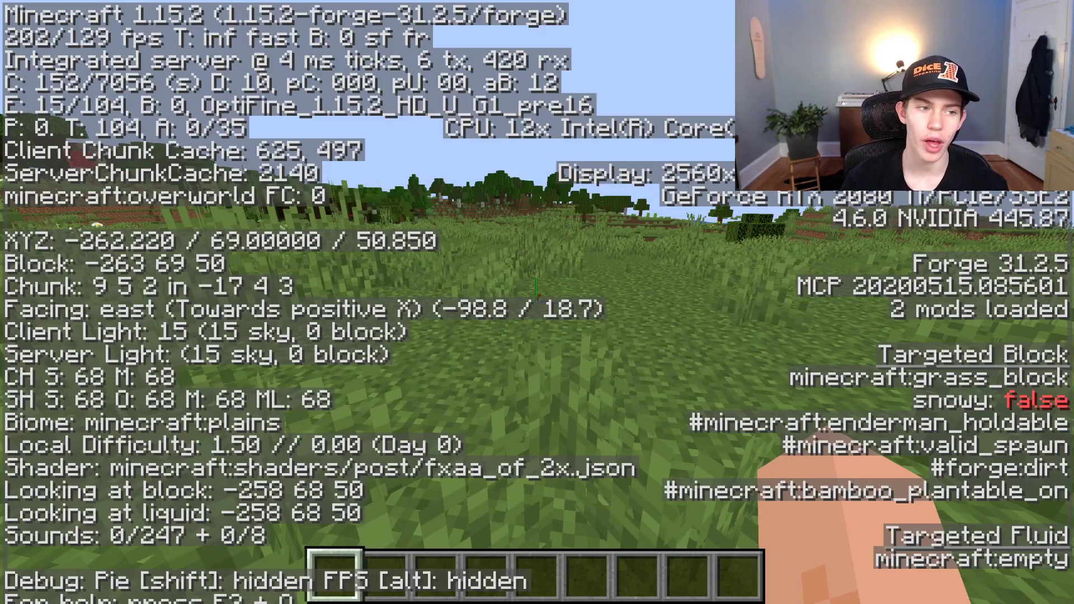
key(w)
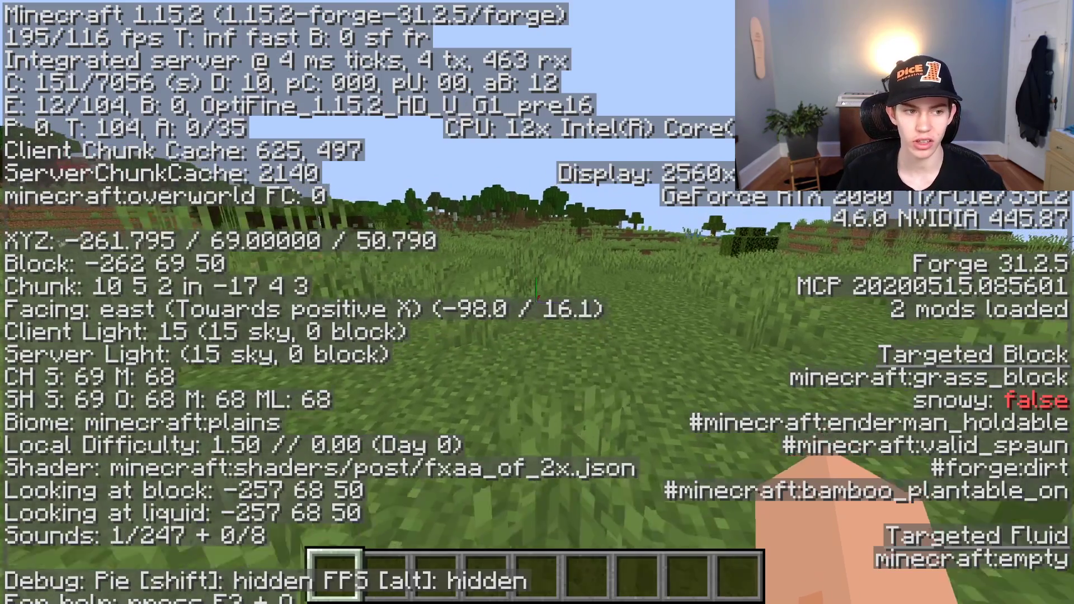
key(w)
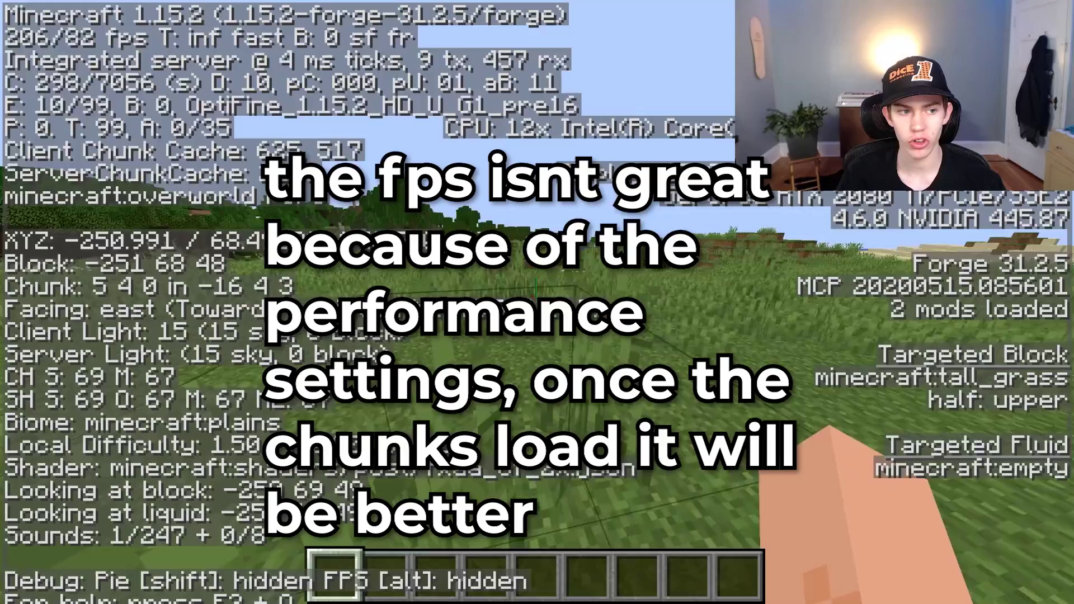
key(w)
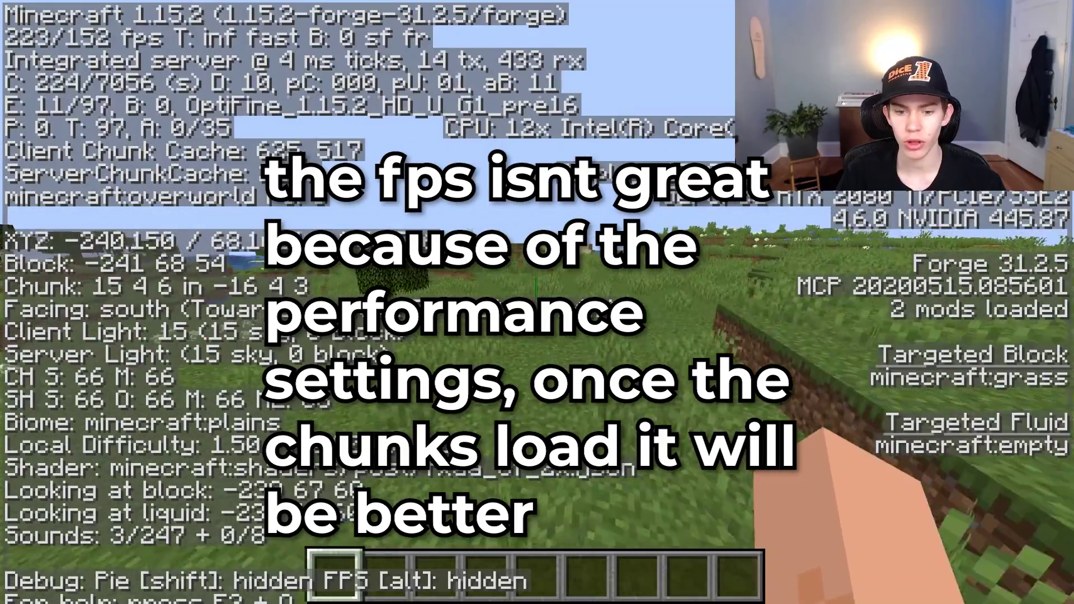
key(w)
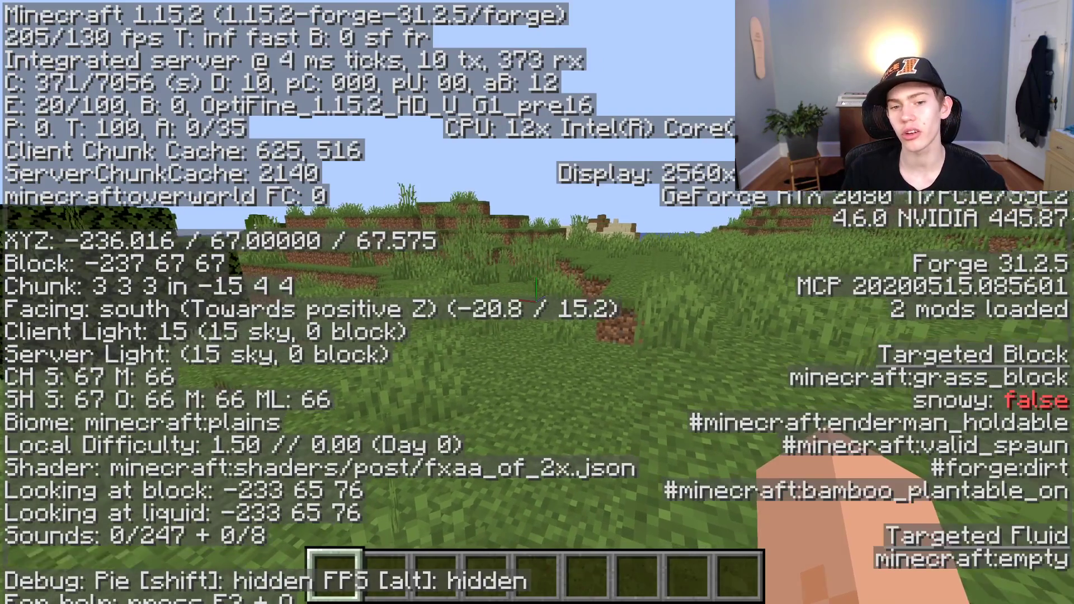
key(w)
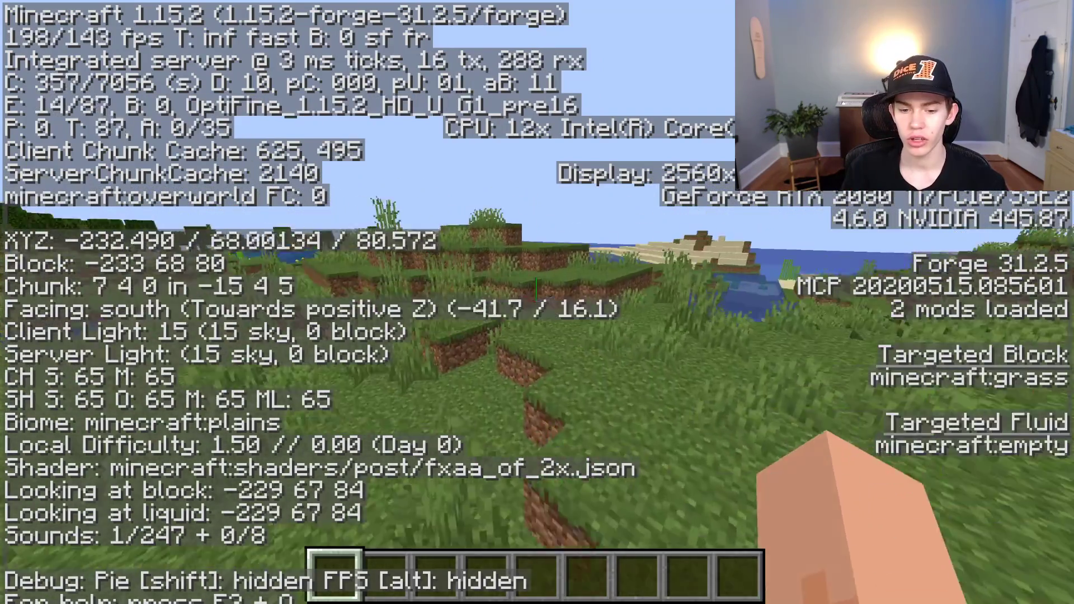
key(w)
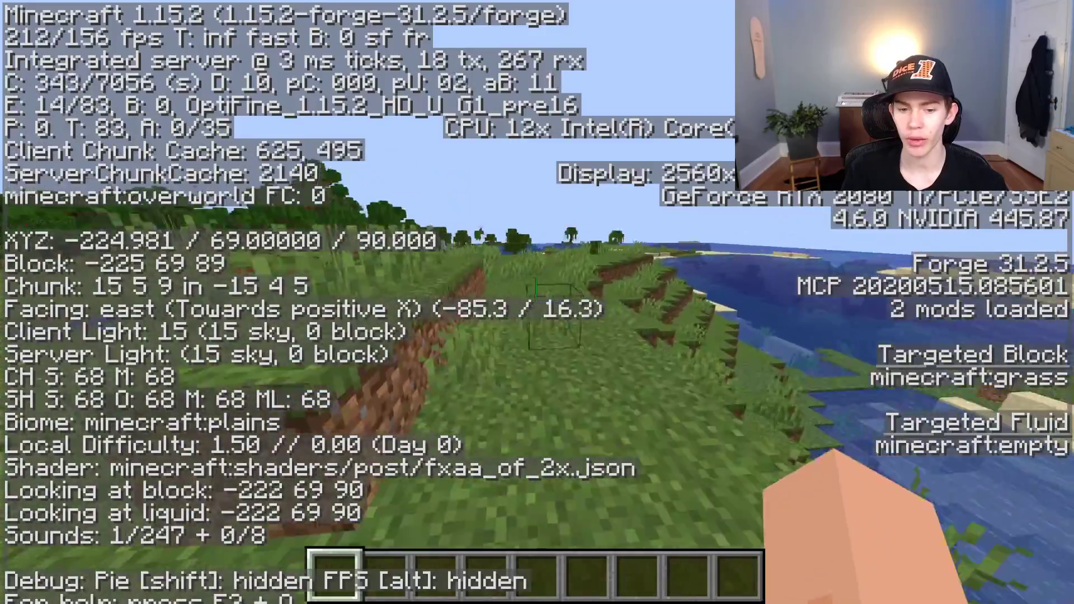
key(w)
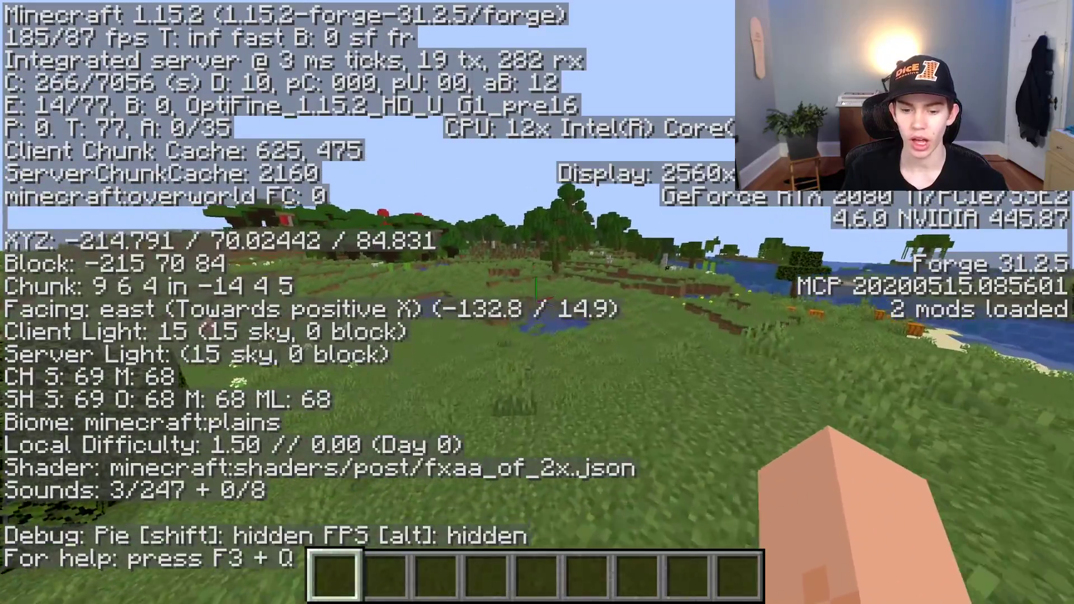
key(w)
key(w)
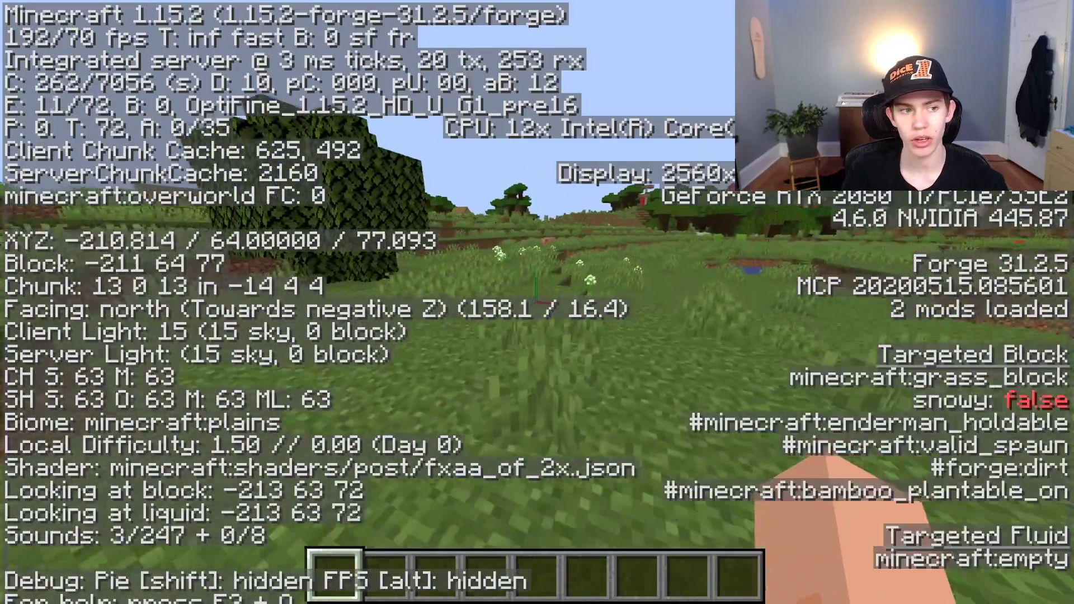
key(w)
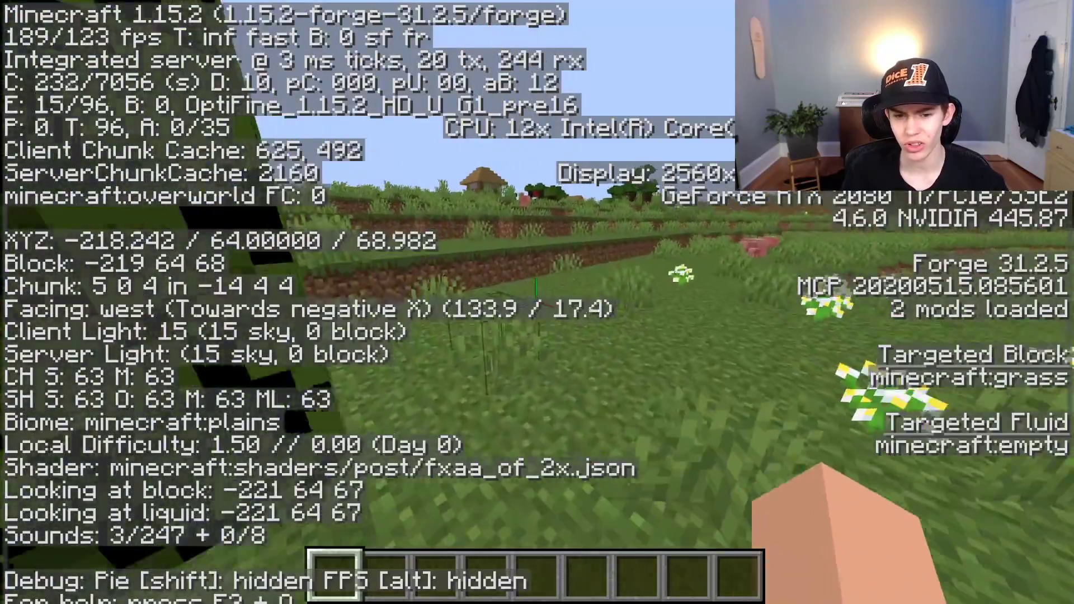
key(w)
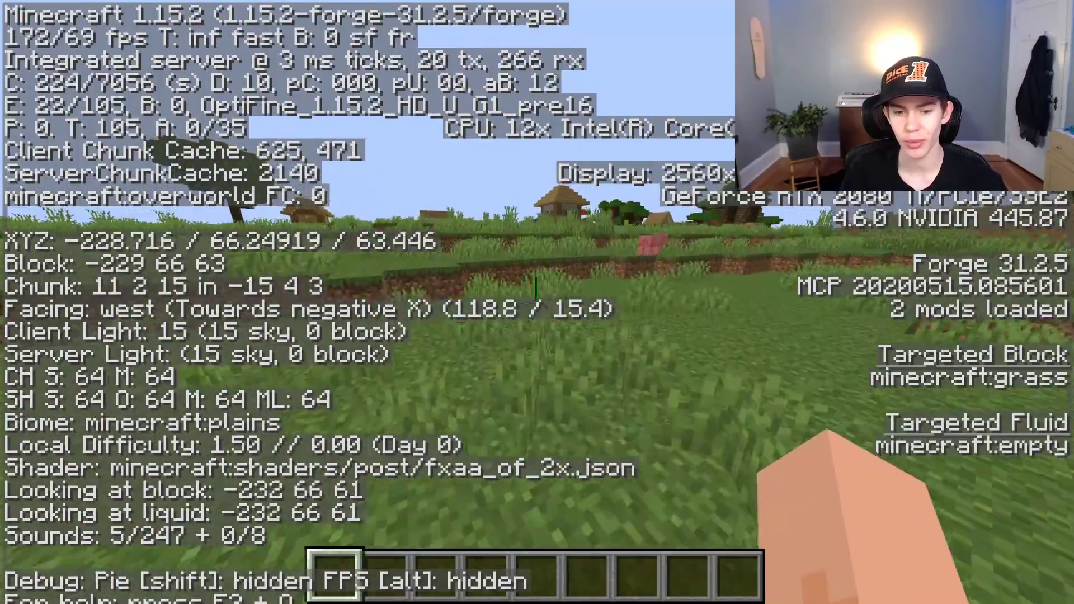
key(w)
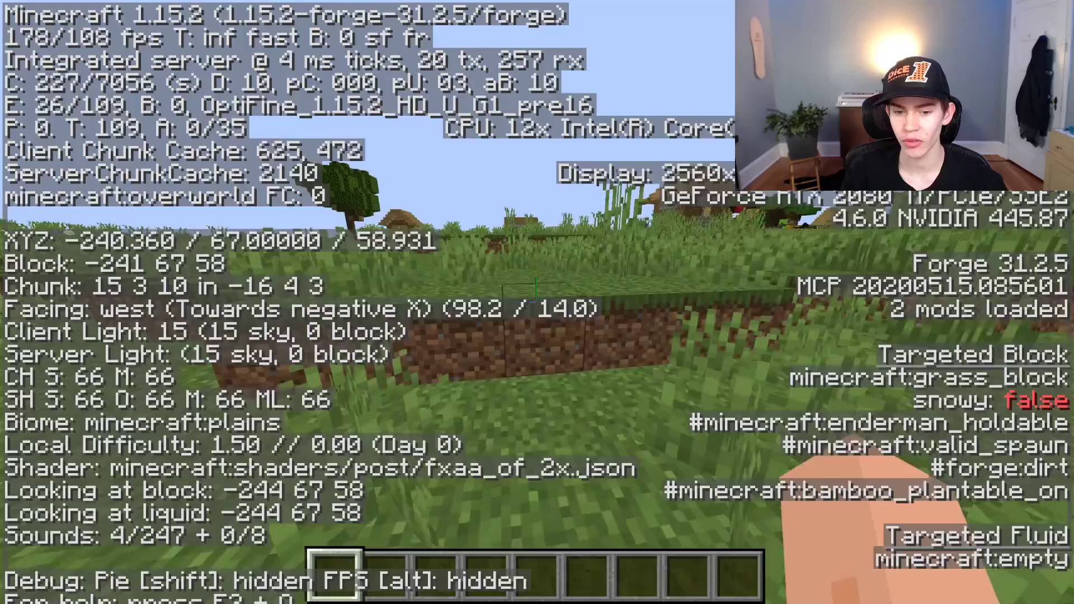
key(w)
key(w)
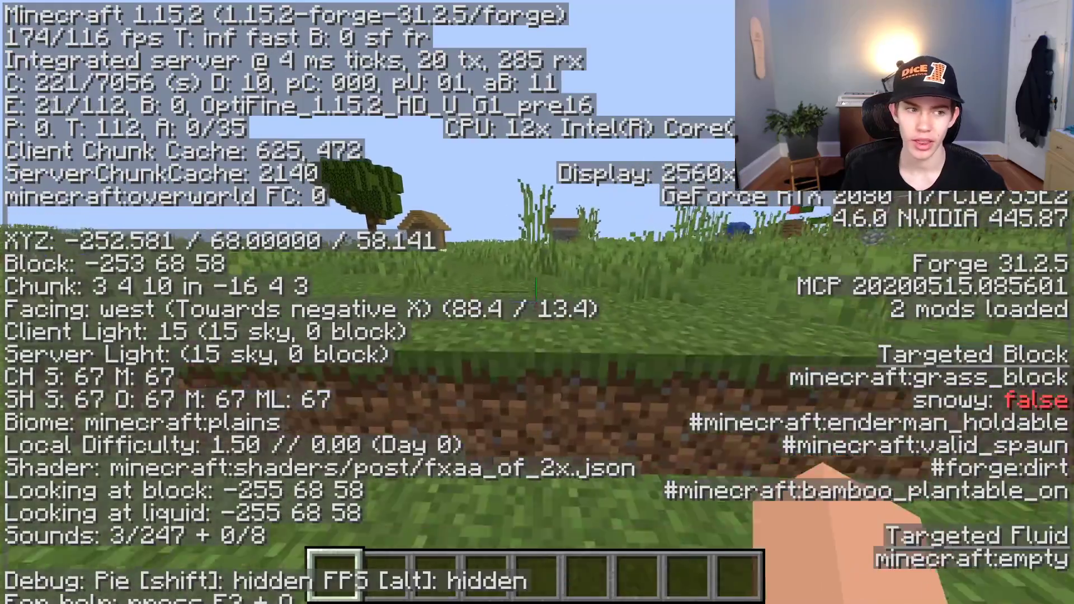
key(w)
key(w)
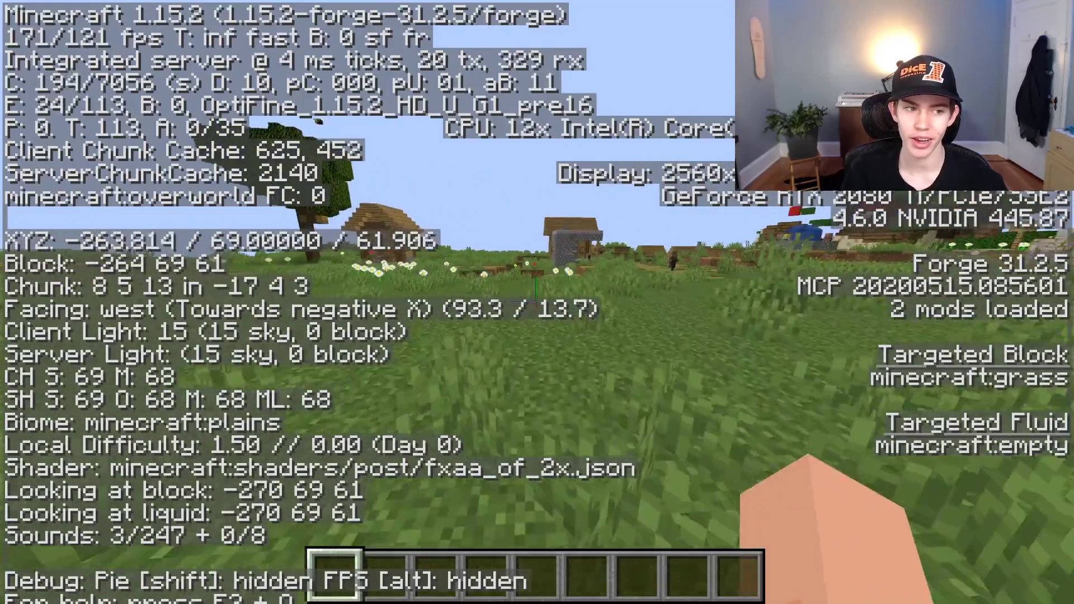
key(w)
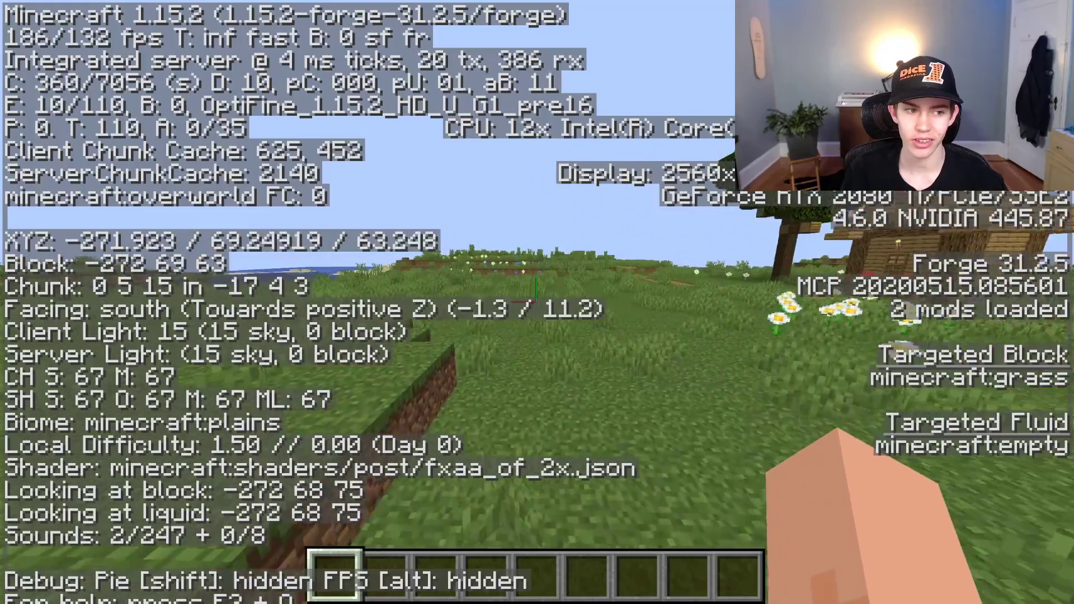
key(w)
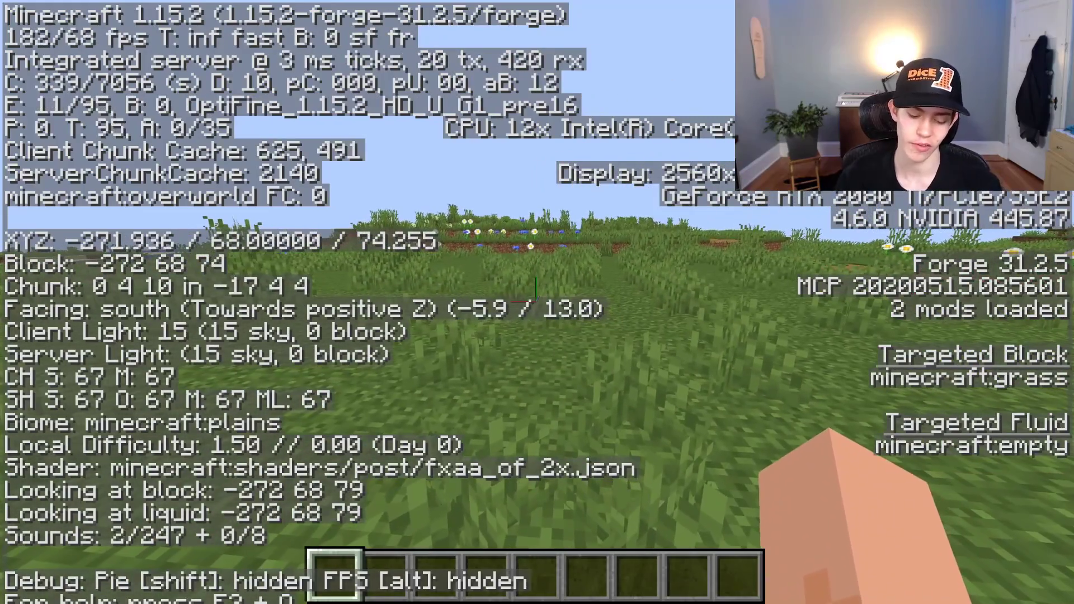
key(F3)
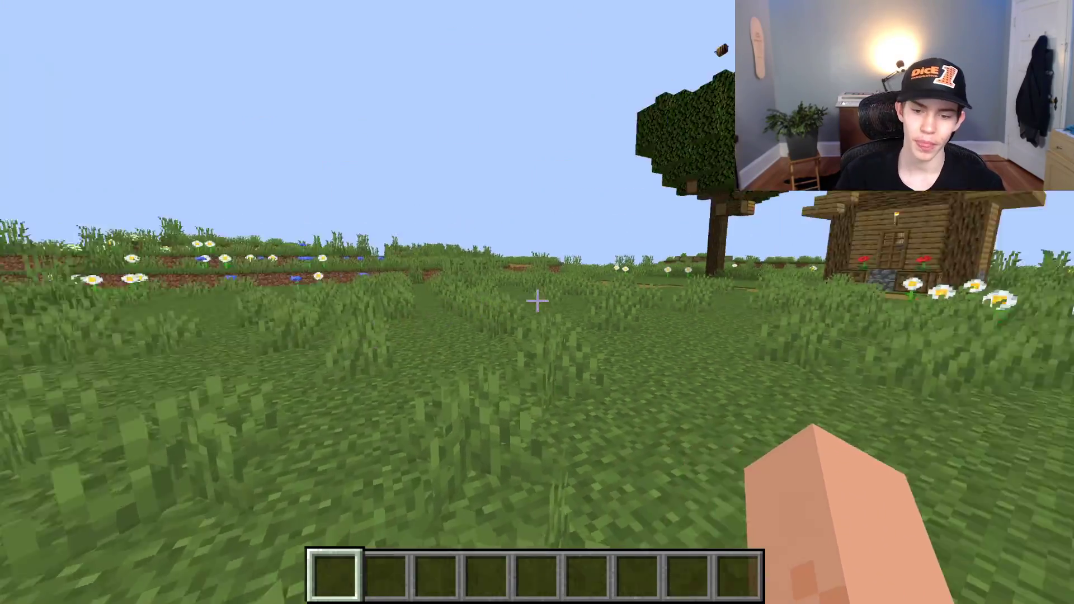
Step: Walk through the grassland without the debug overlay and examine how the sky and terrain look
key(w)
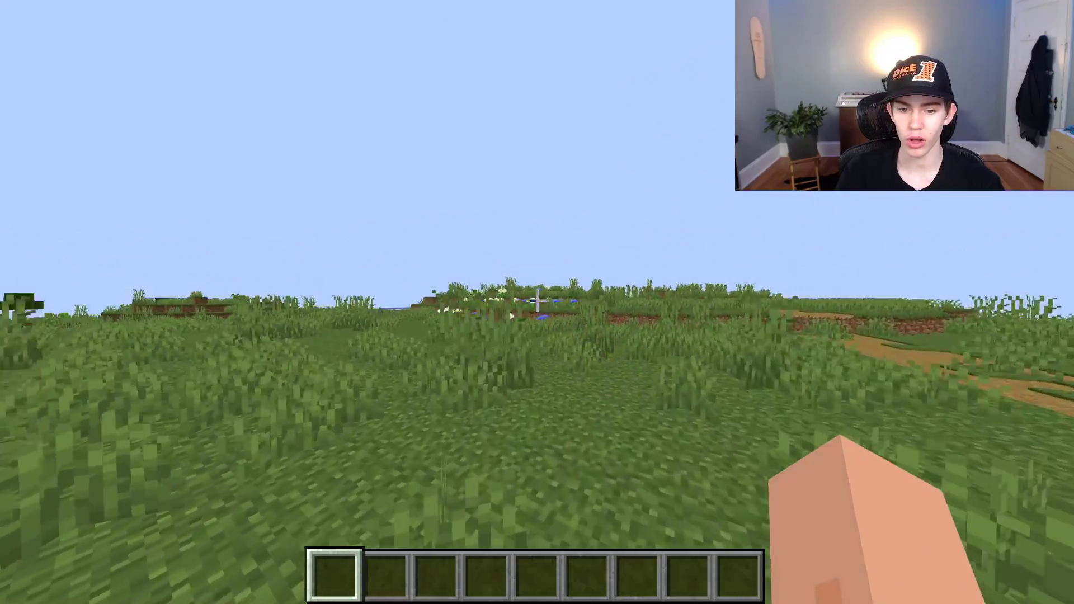
key(w)
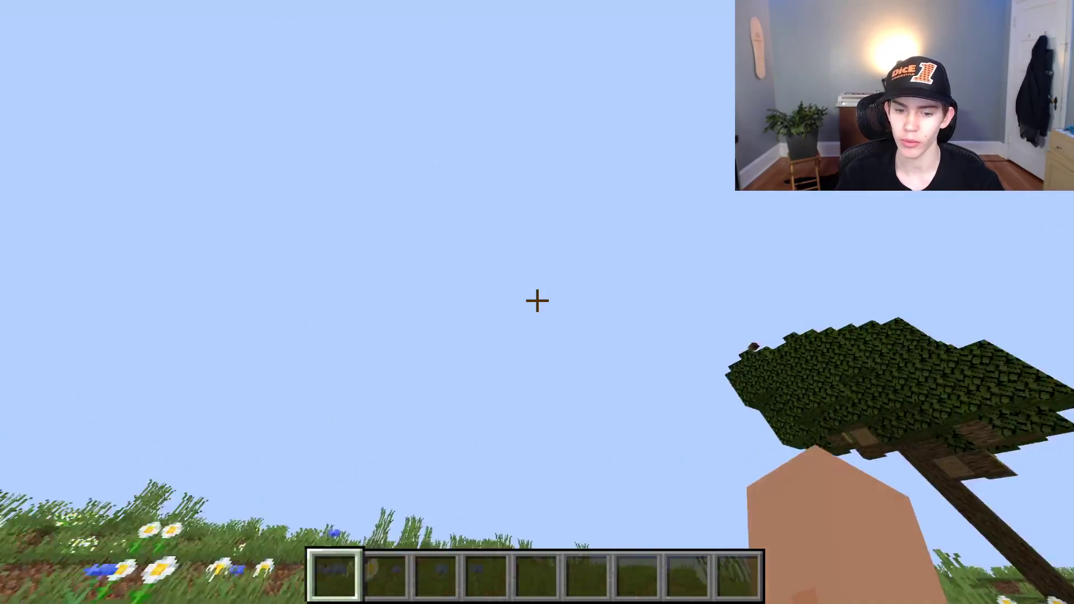
key(w)
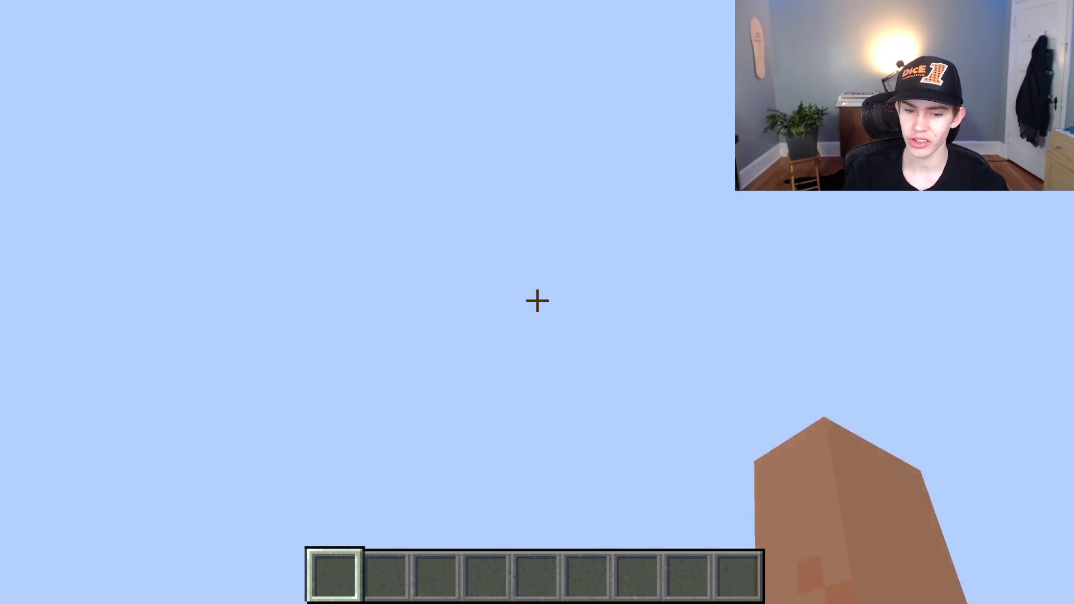
key(w)
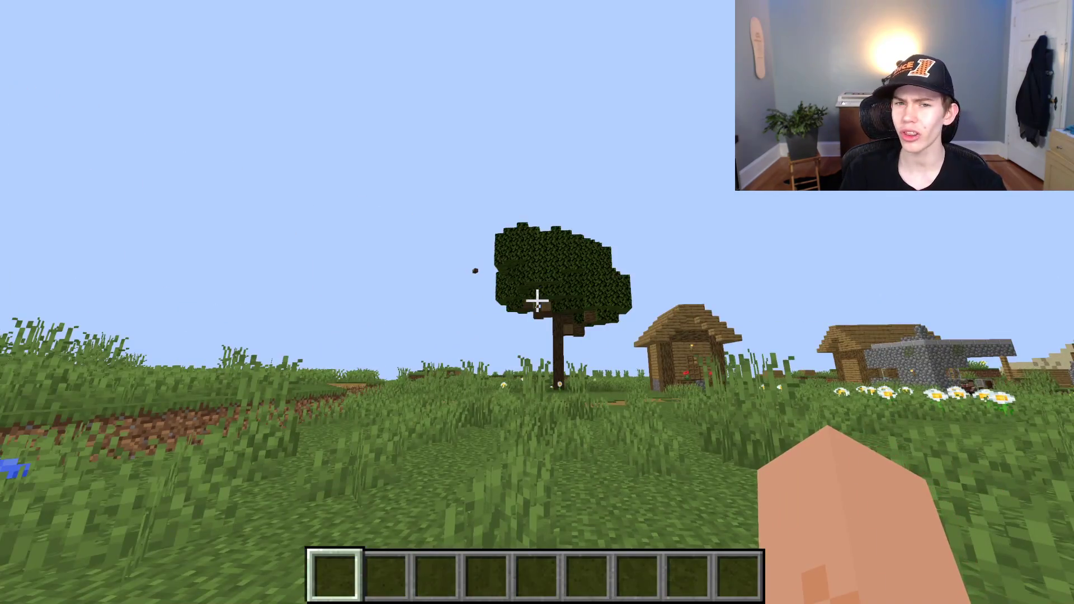
key(w)
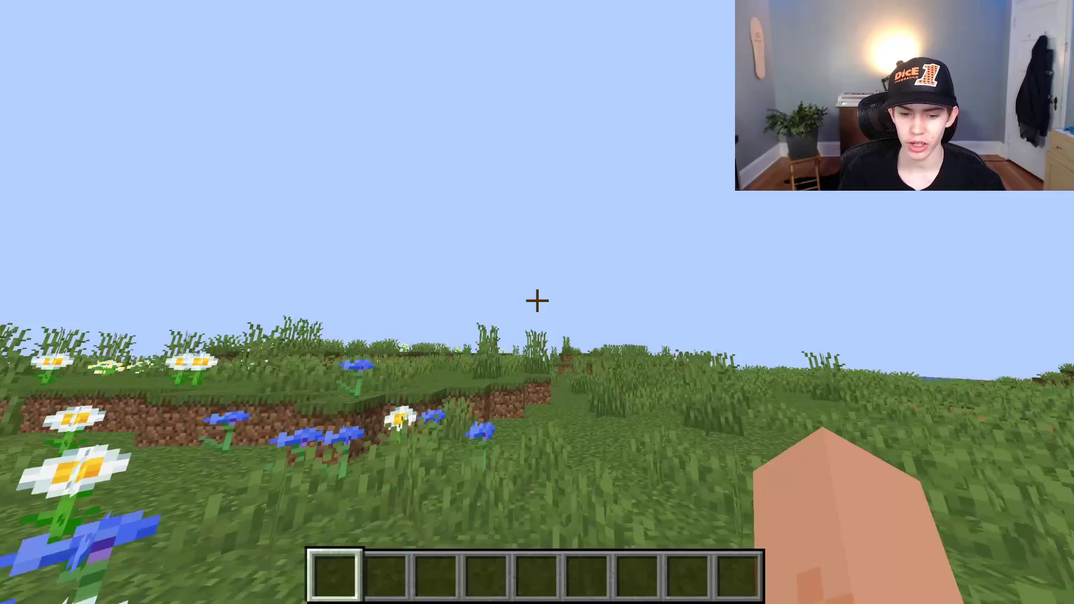
Step: Show the debug overlay, move from the grassland up over the coast to check the frame rate, and hide the overlay again
key(w)
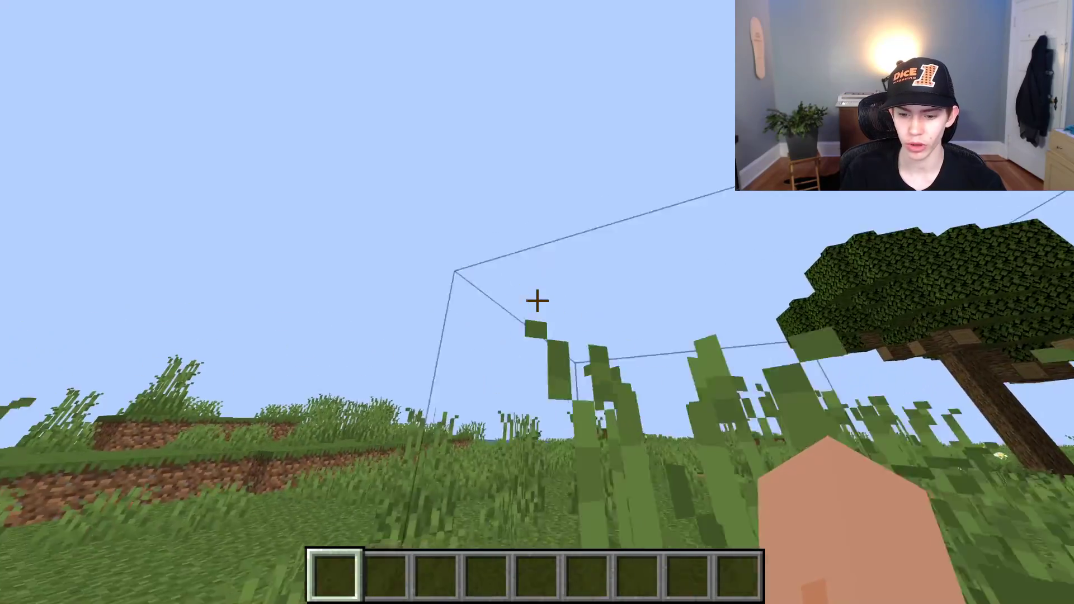
key(F3)
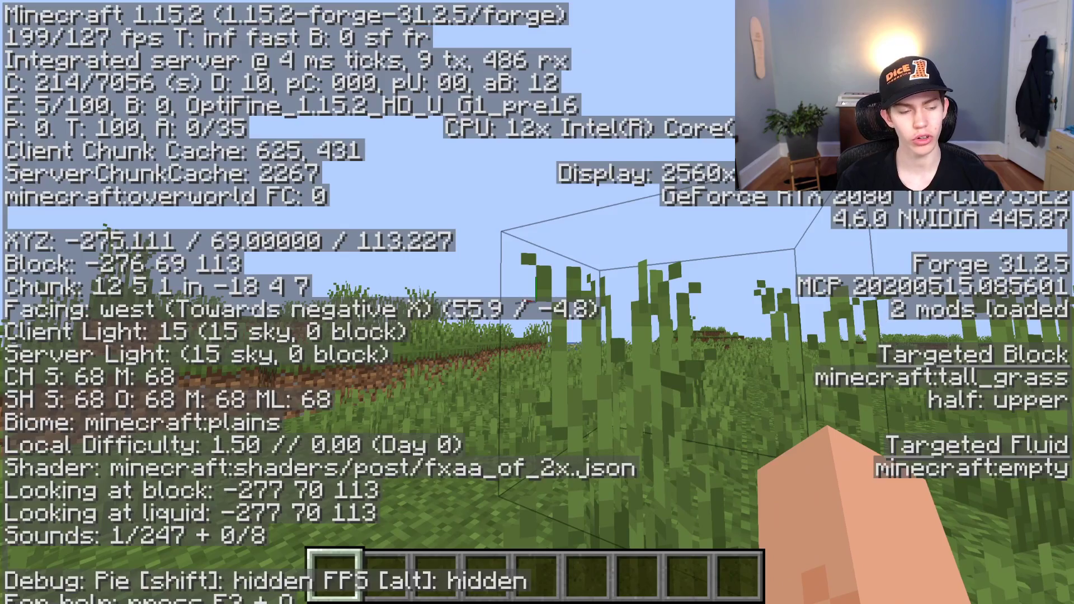
key(w)
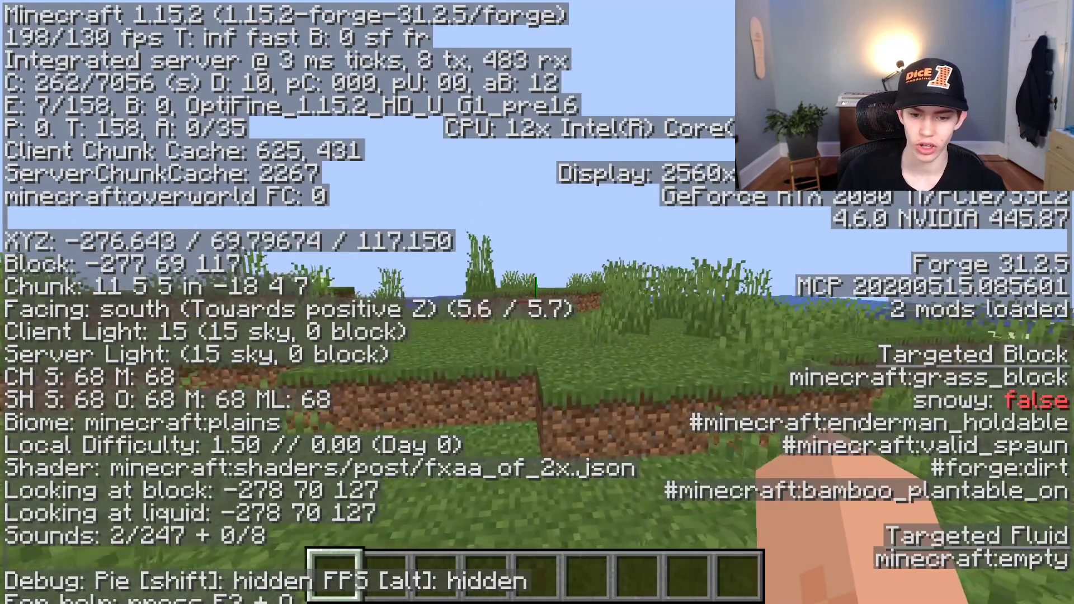
key(w)
key(space)
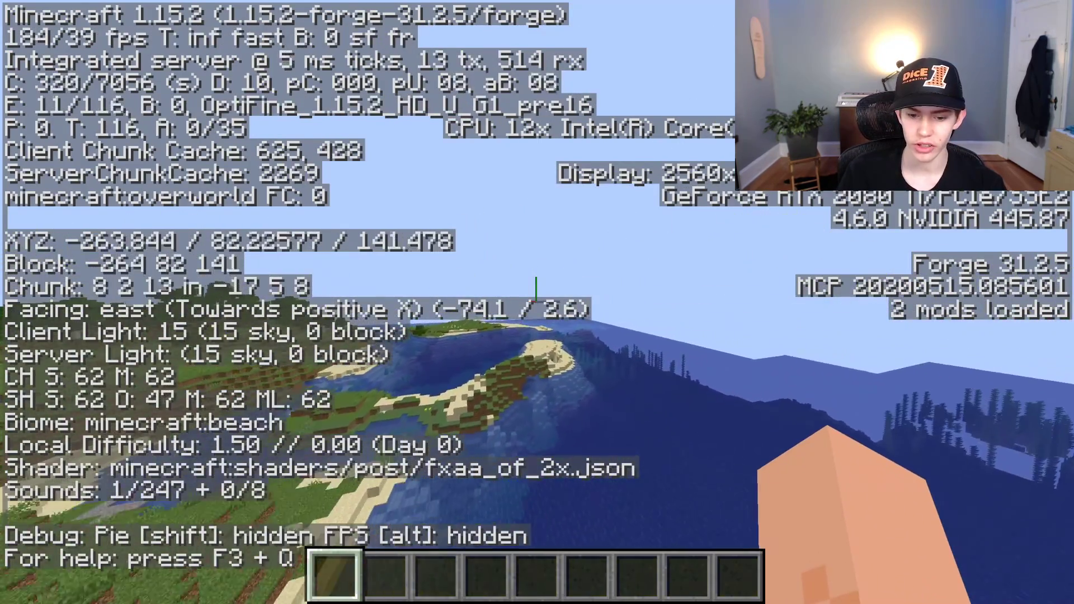
key(w)
key(shift)
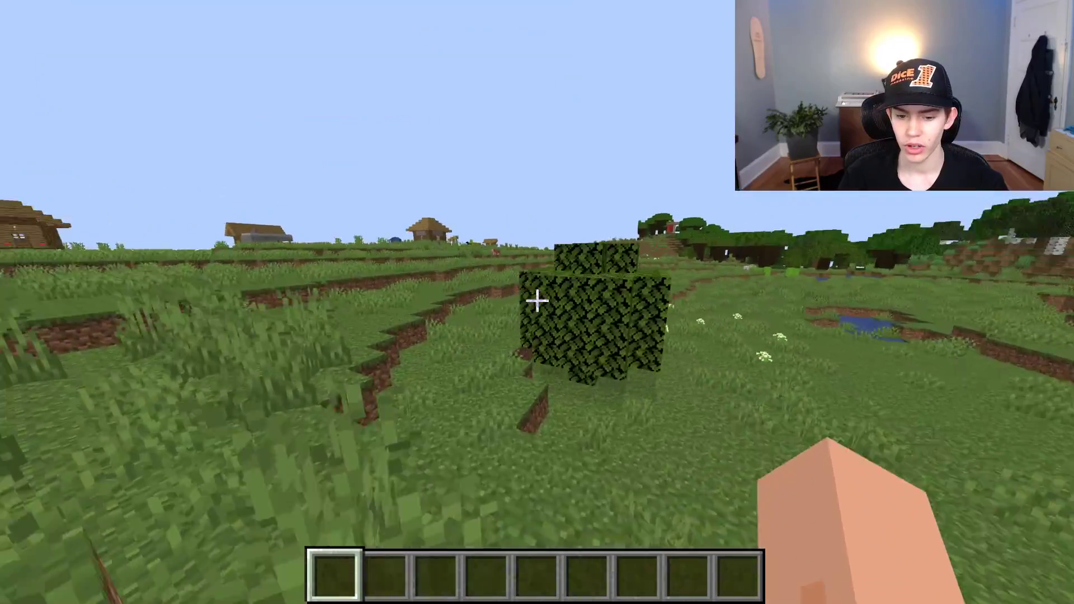
Step: Cross the plains to the village and fly above its houses to examine how smoothly the terrain renders
key(w)
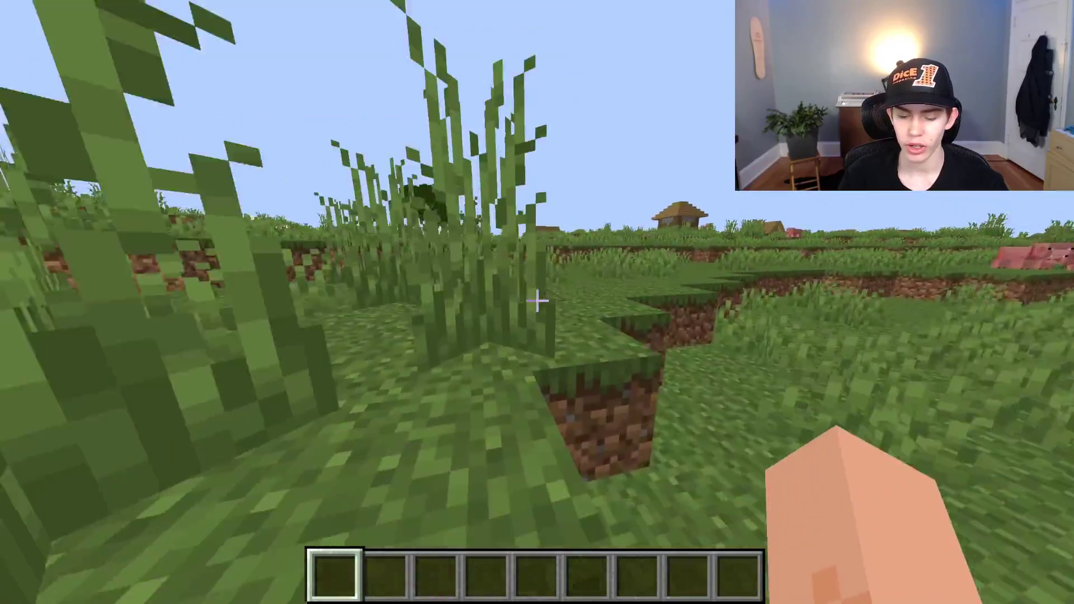
key(w)
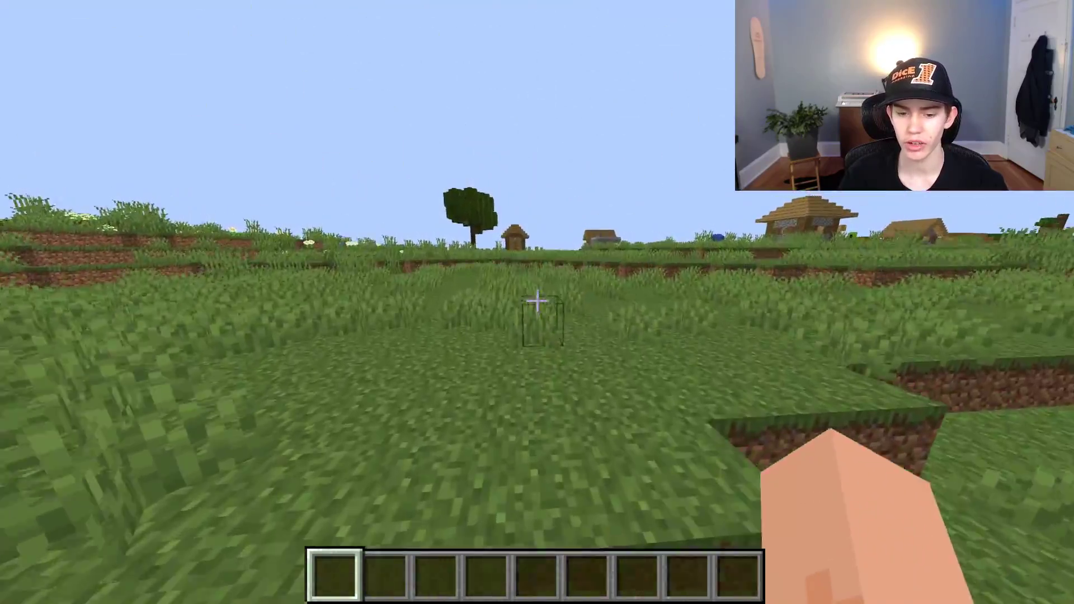
key(w)
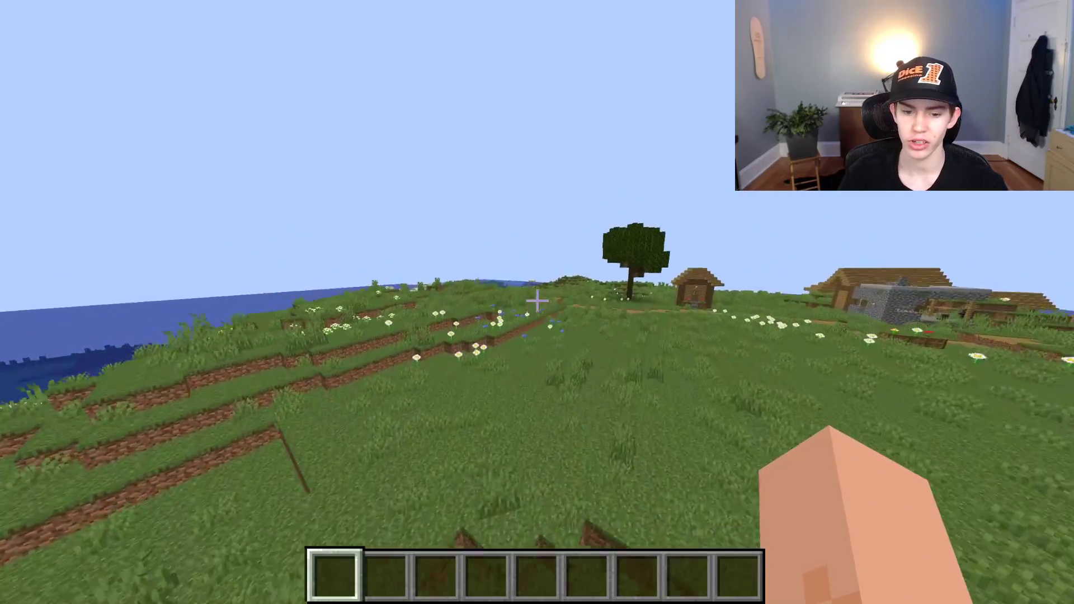
key(w)
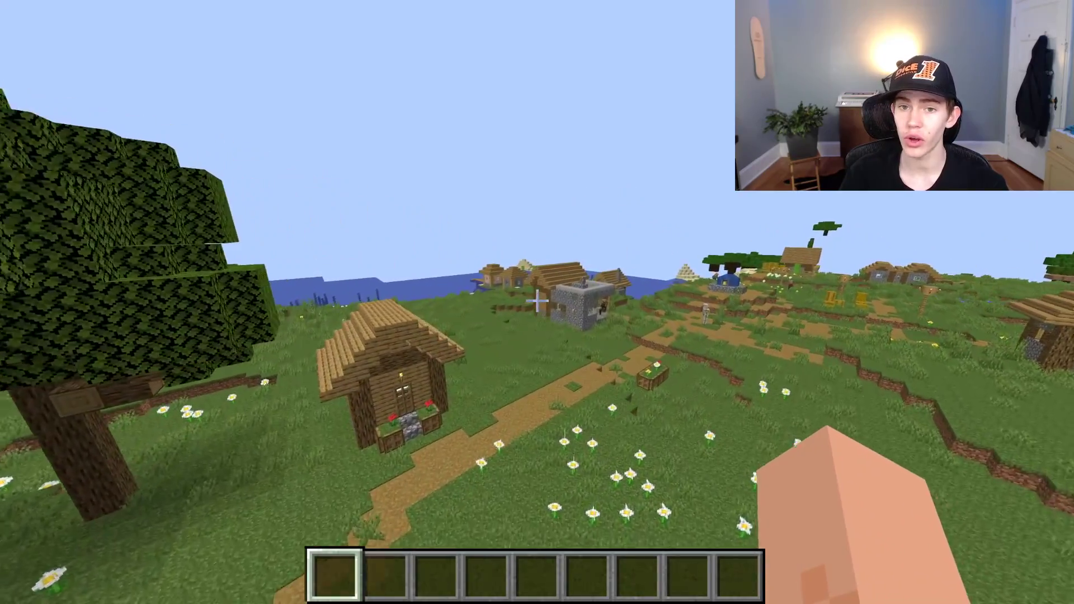